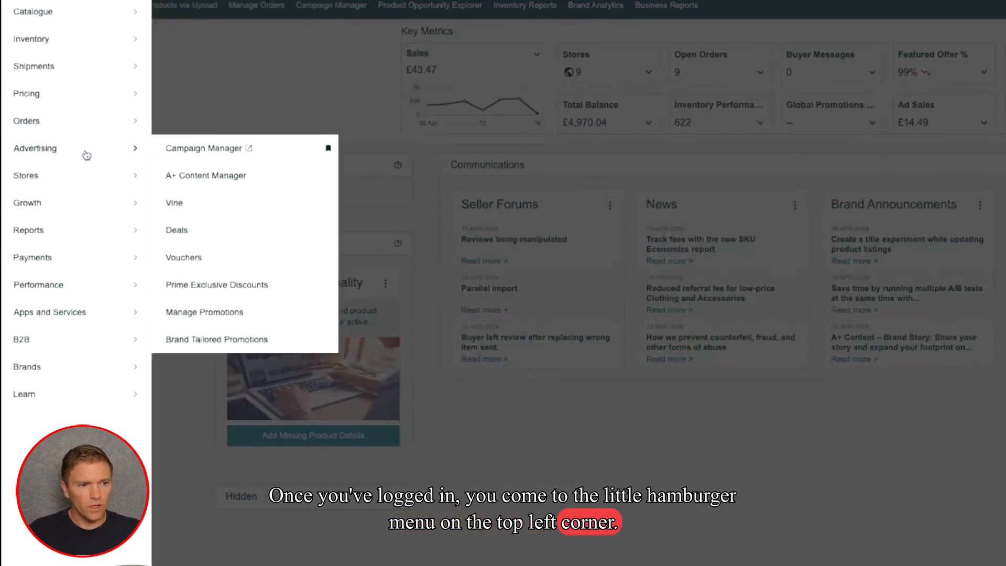
- Request a Category Listings Report from the inventory reports and download the most recent one that is ready
mouse_move(78, 234)
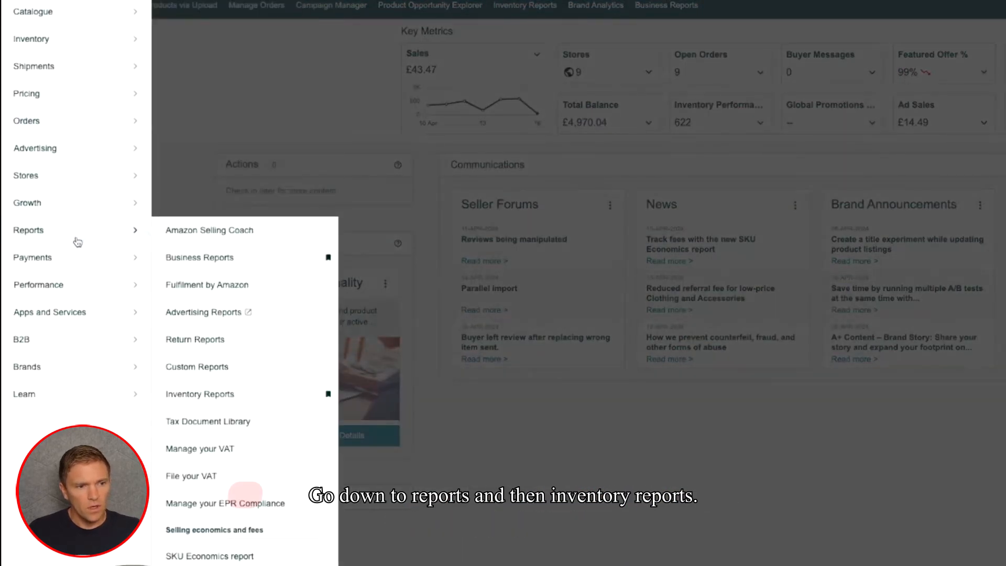
click(210, 401)
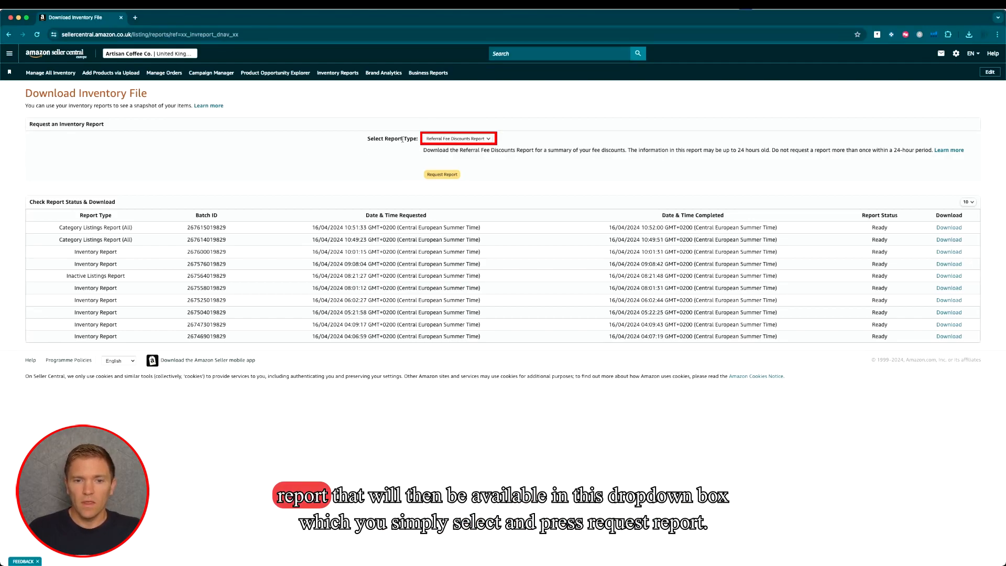
click(460, 138)
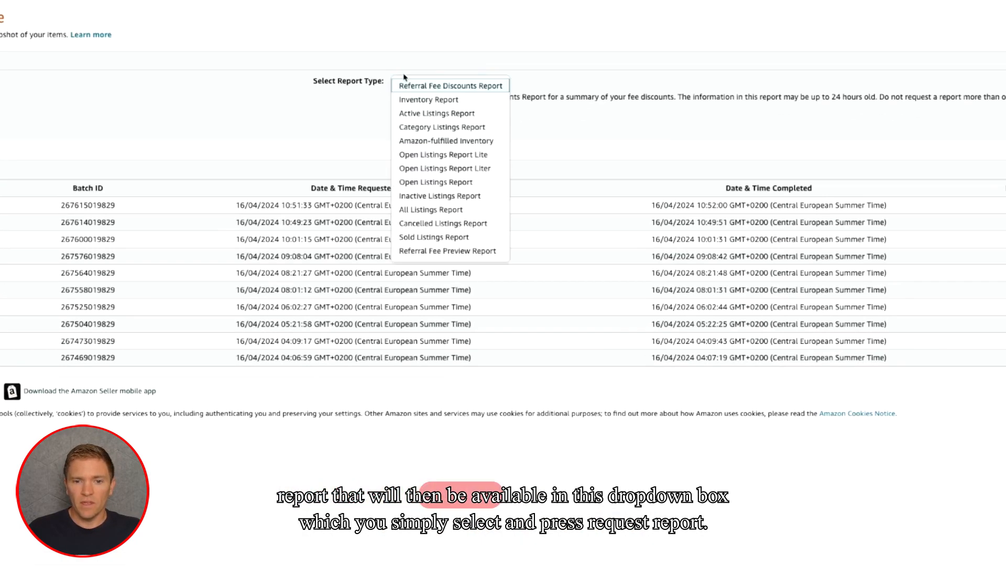
click(487, 127)
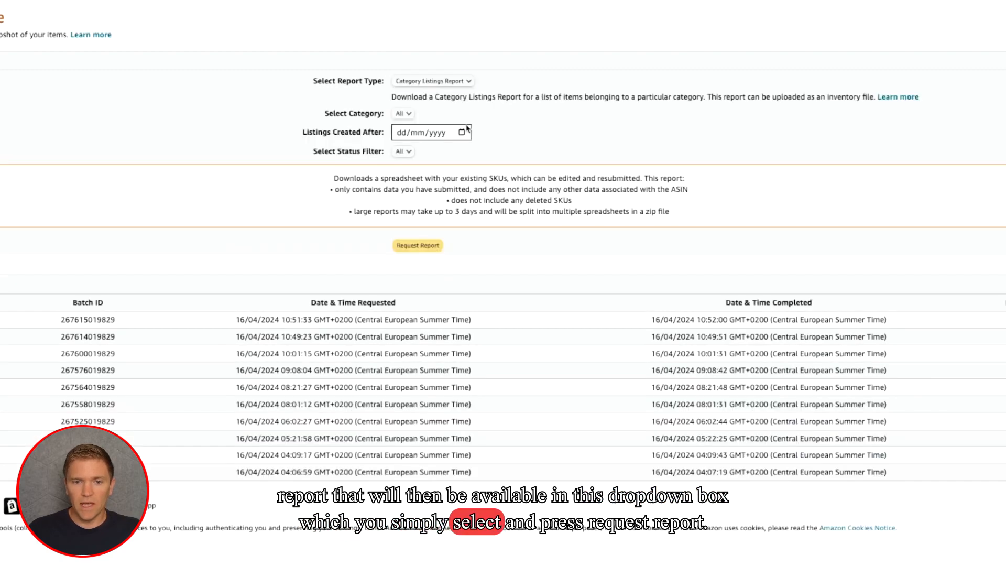
click(406, 246)
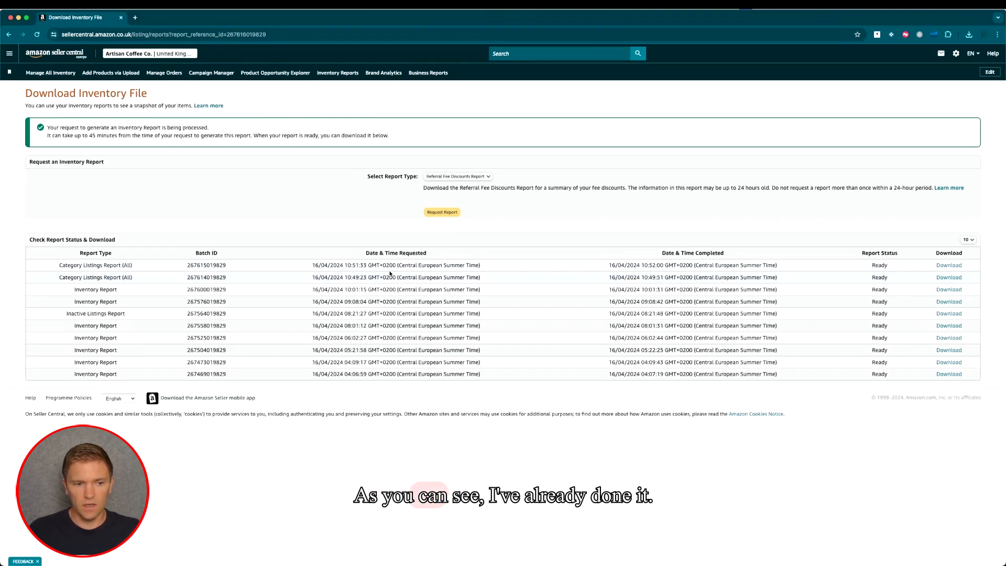
click(938, 266)
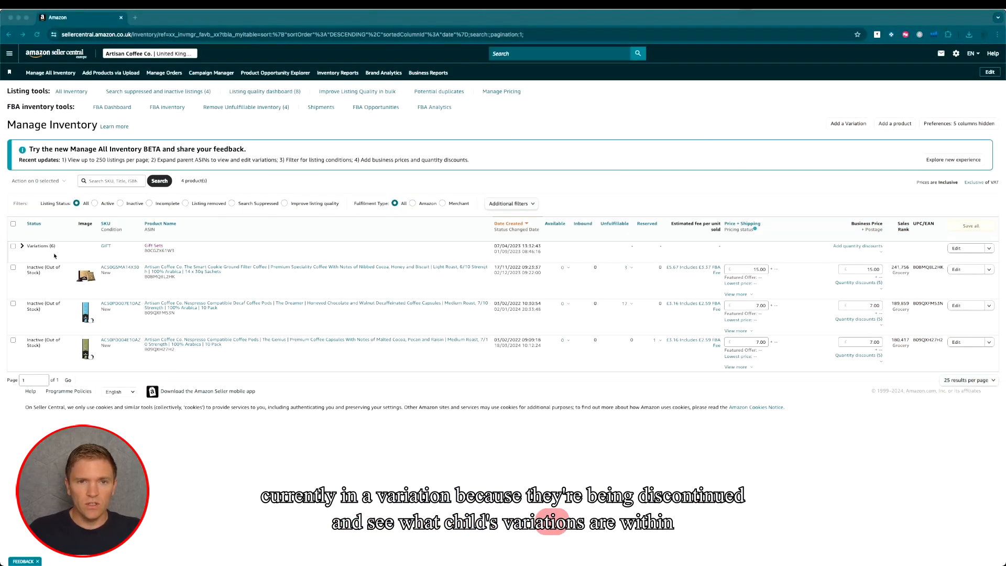
- Expand the Gift Sets variation in Manage Inventory to examine its child products
click(23, 247)
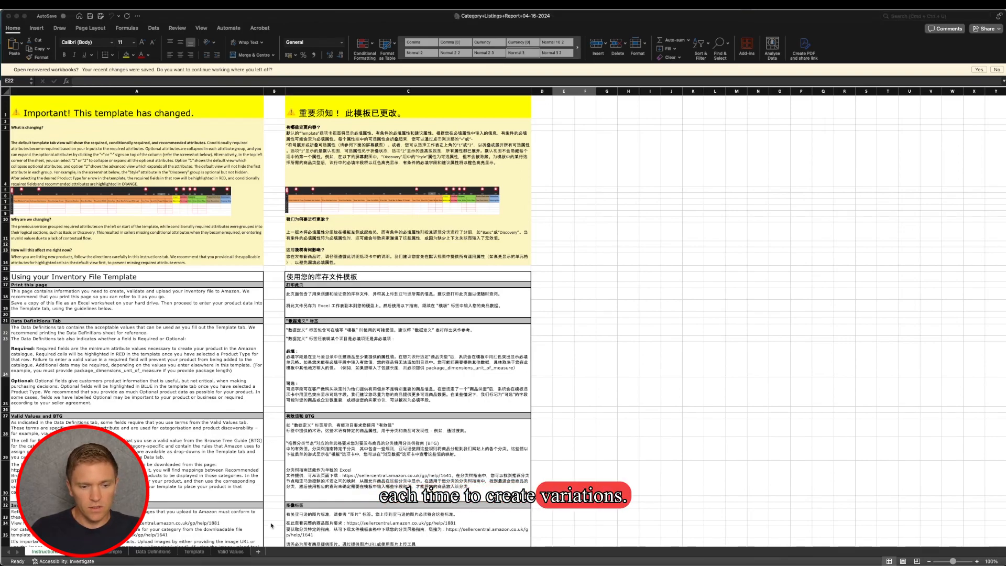
- In the Category Listings Report workbook in Excel, open the Template sheet and expand all grouped columns to review the listing attributes
click(191, 556)
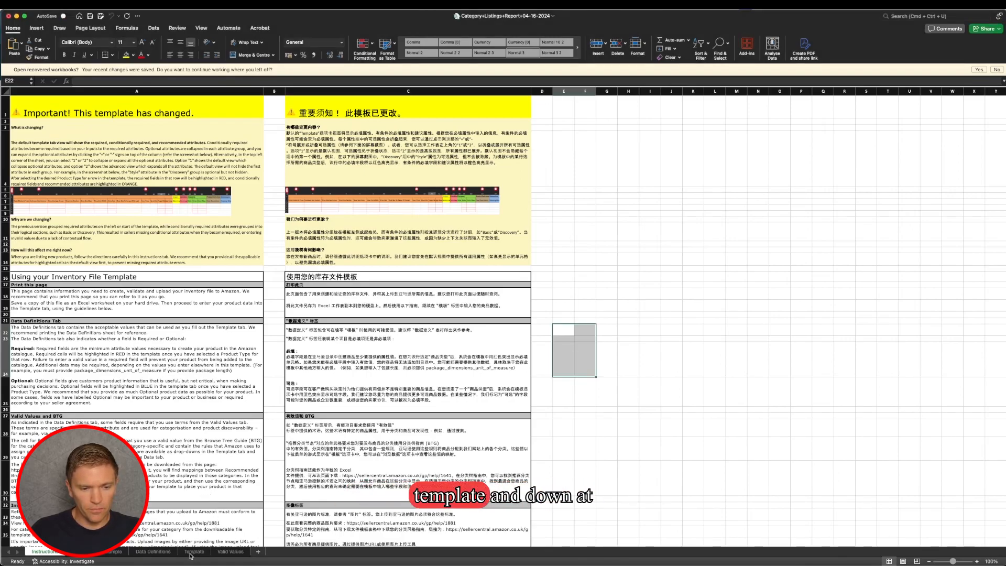
click(192, 553)
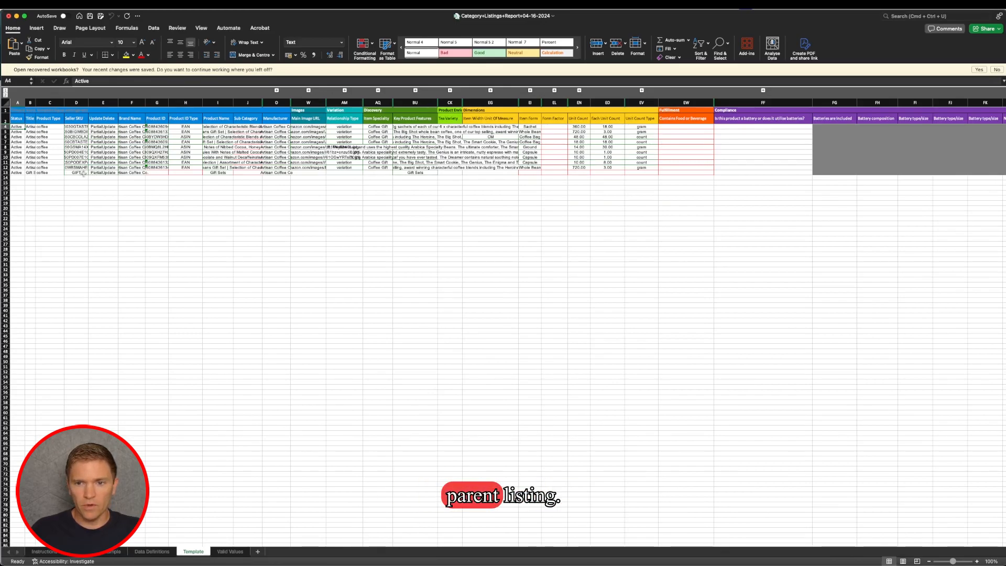
click(5, 95)
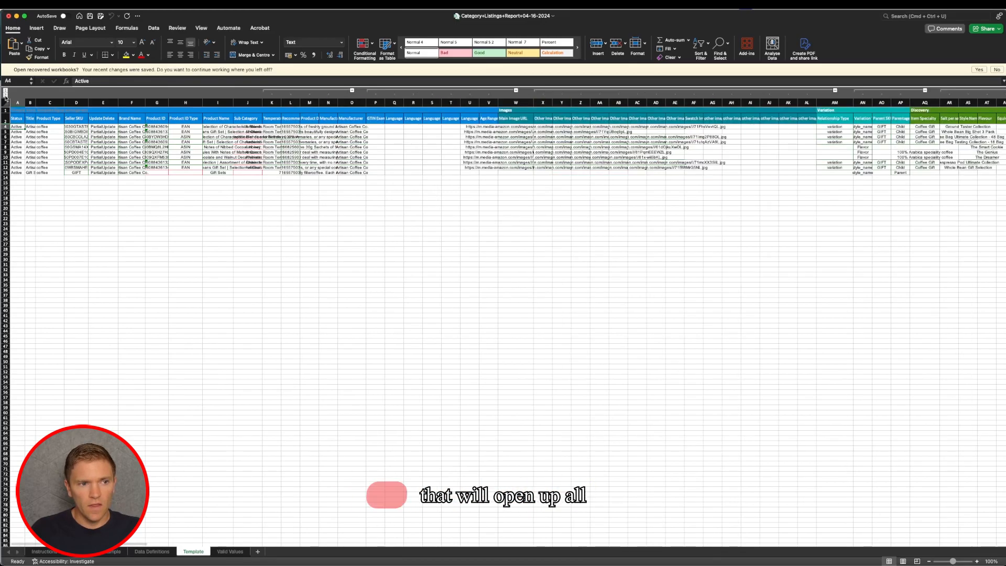
scroll(465, 138, right, 10)
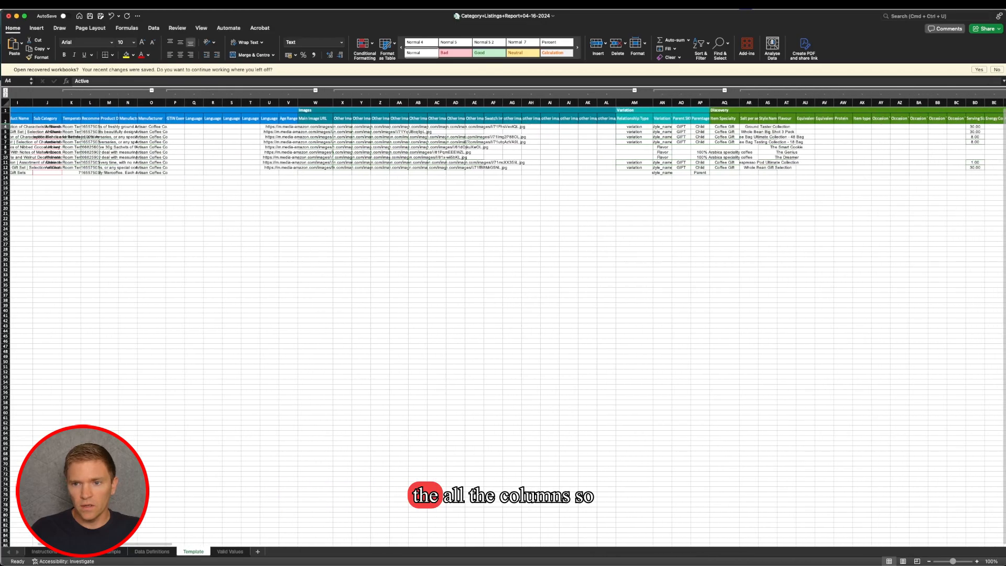
scroll(466, 137, right, 6)
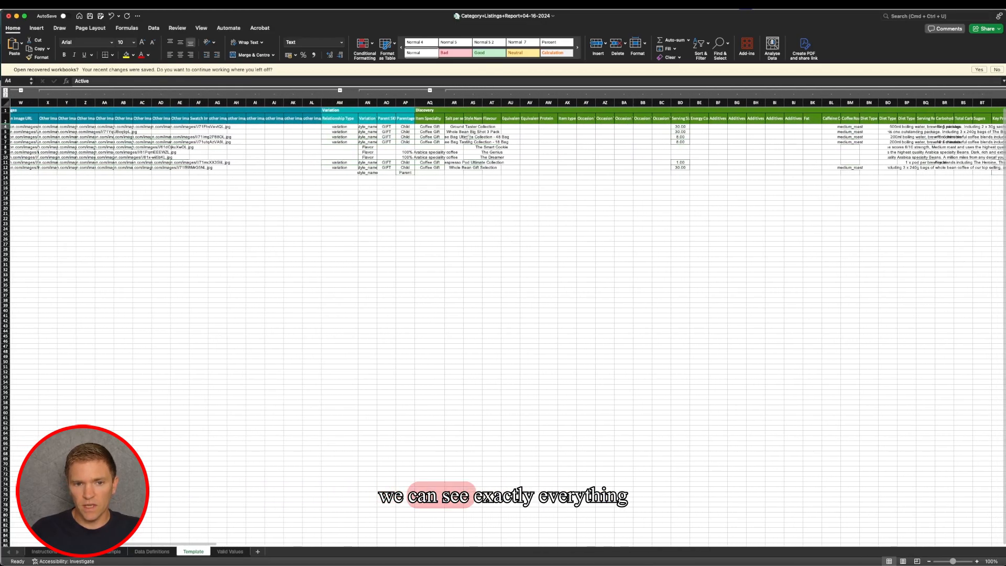
scroll(470, 137, right, 4)
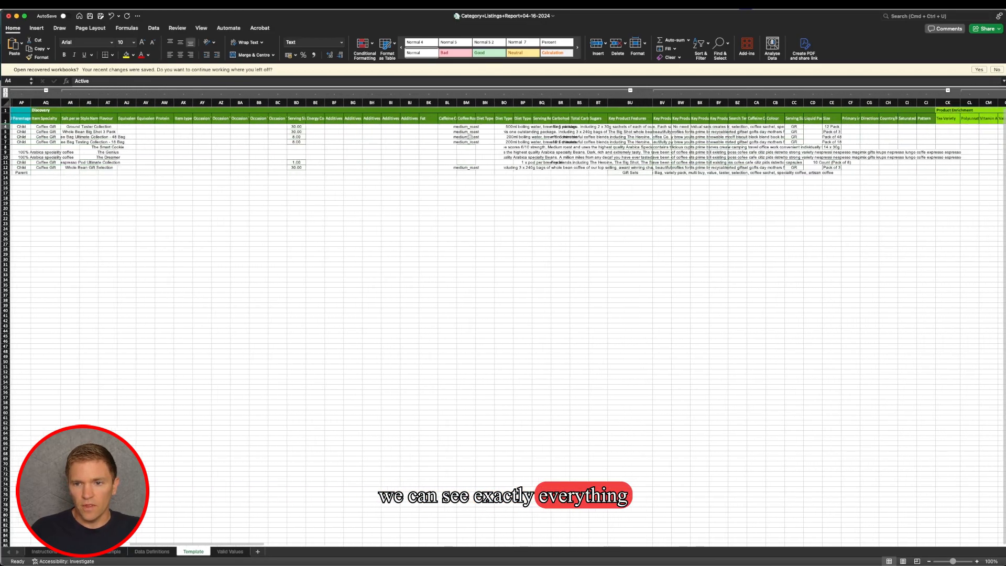
scroll(475, 137, left, 10)
scroll(482, 138, left, 10)
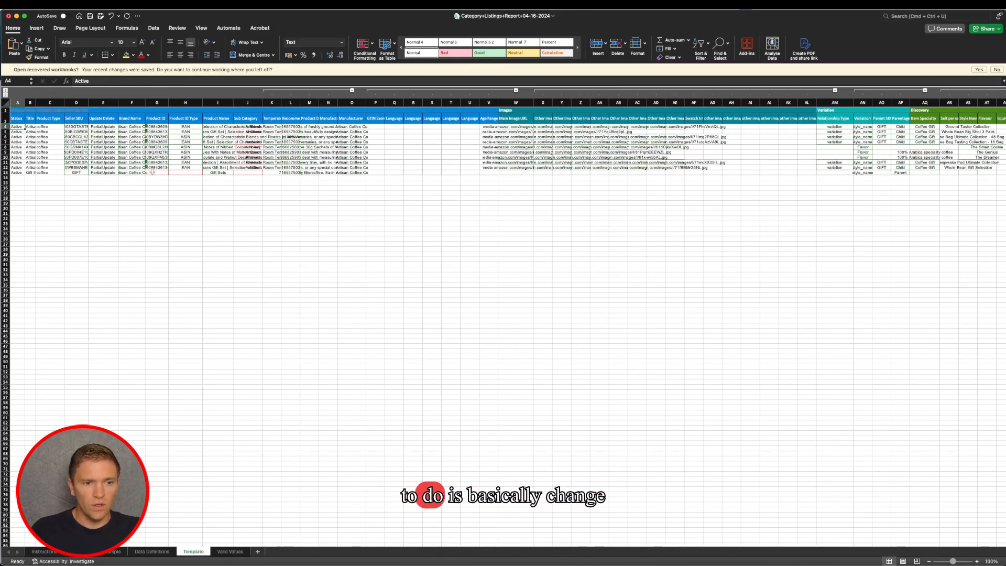
- For the Gift Sets parent in row 13, set Update Delete to Update and the Seller SKU to GIFT1
click(103, 175)
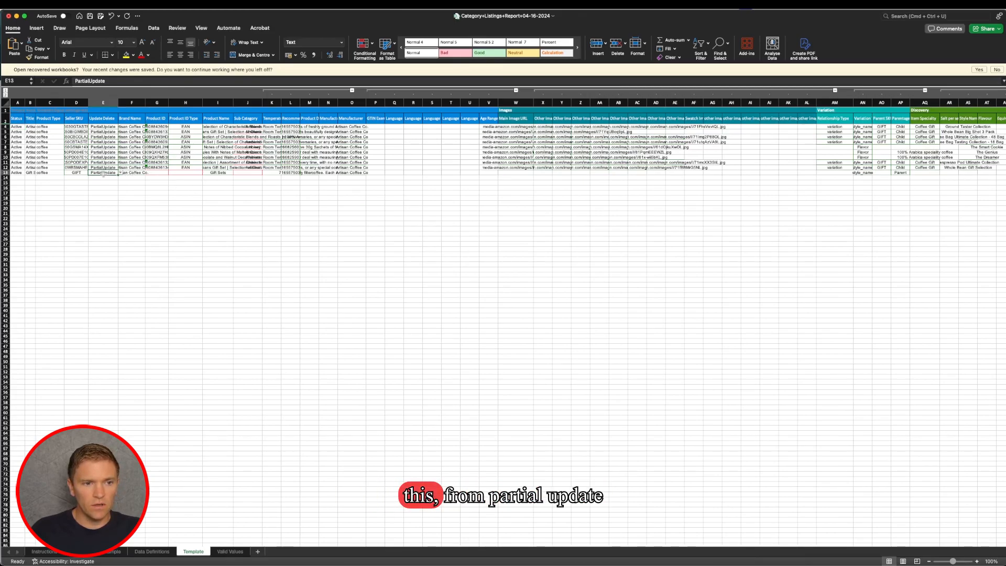
click(120, 173)
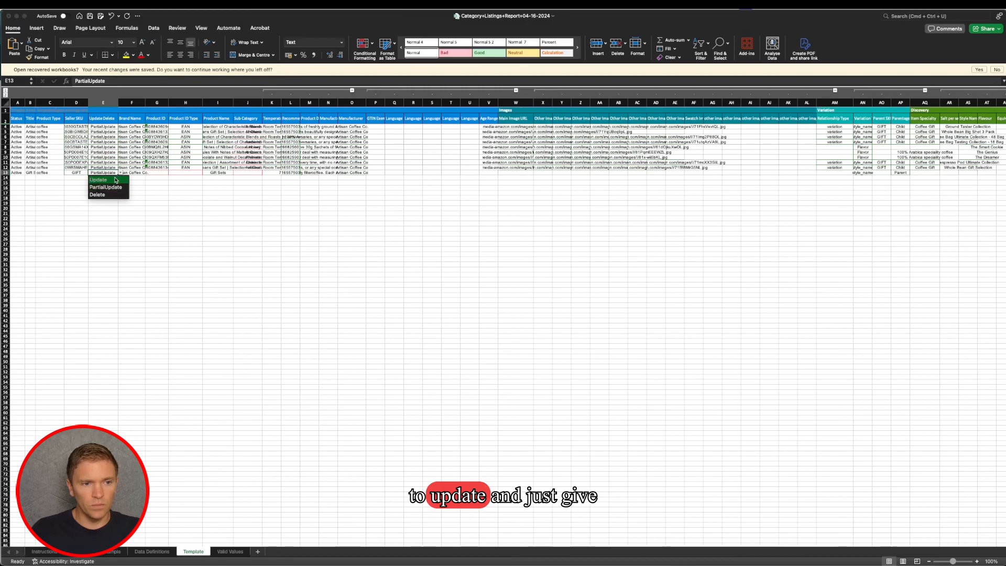
click(113, 180)
click(78, 173)
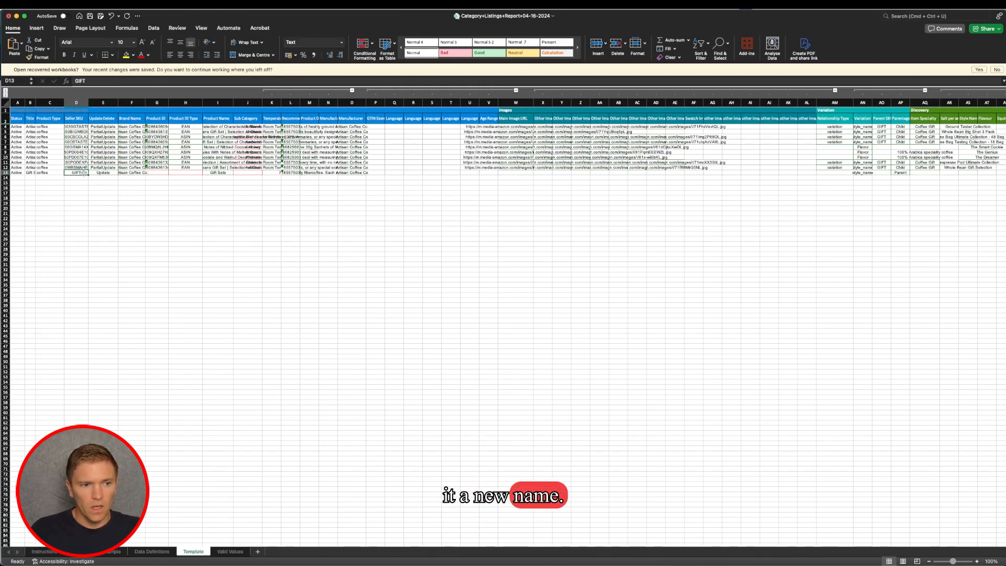
double_click(85, 173)
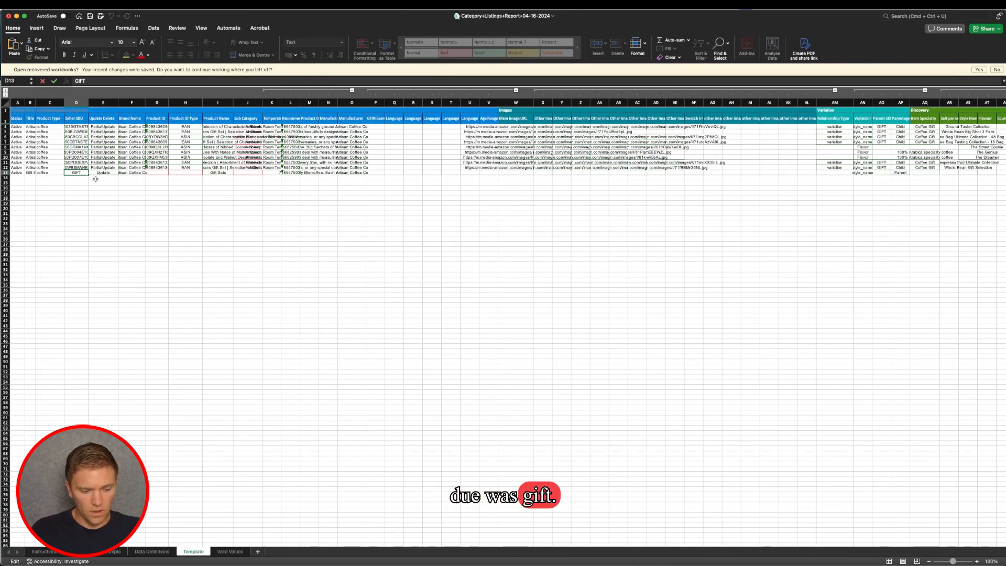
text(1)
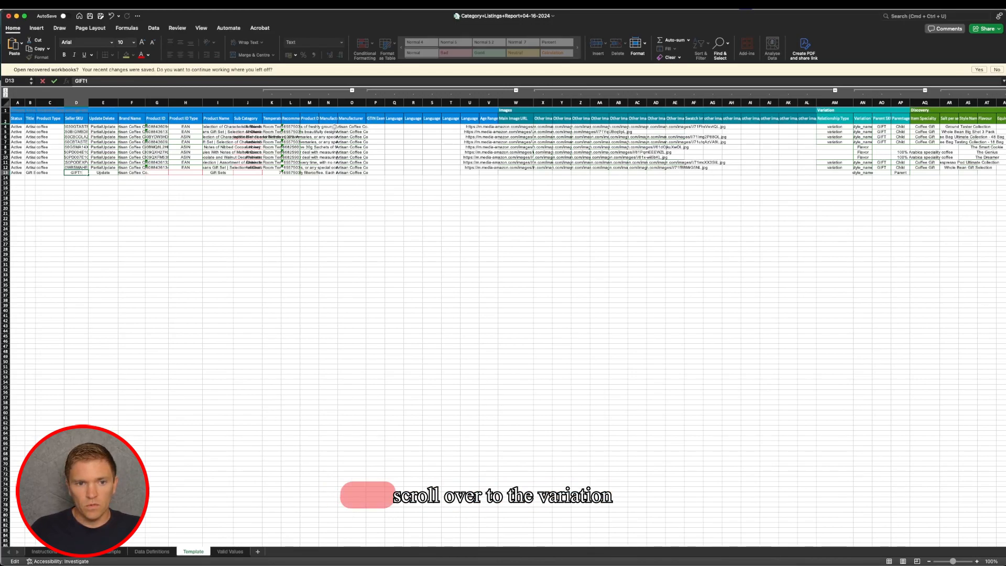
- Widen the Parentage, Parent SKU and Variation Theme columns in the Variation section
scroll(335, 126, right, 3)
scroll(335, 126, right, 2)
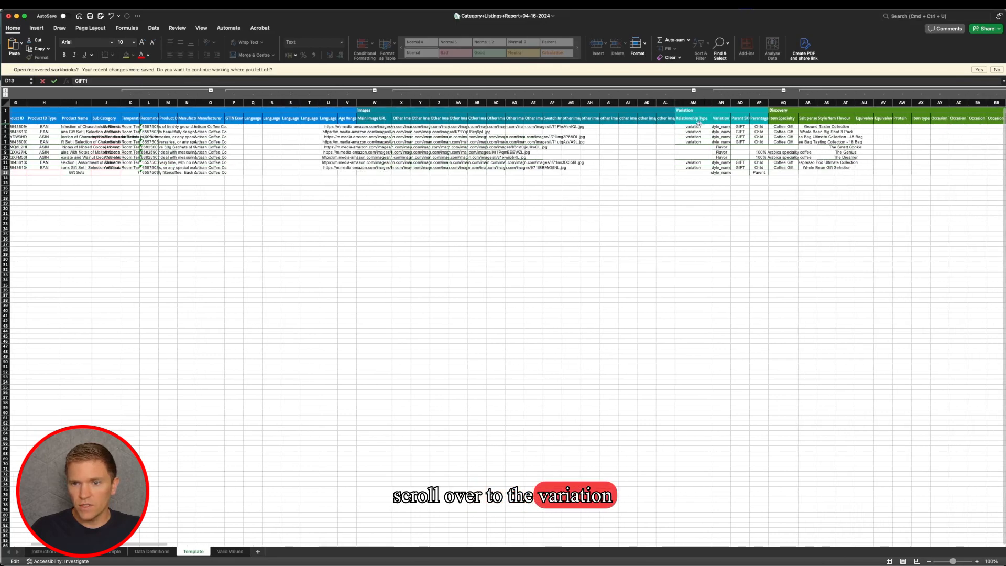
click(771, 101)
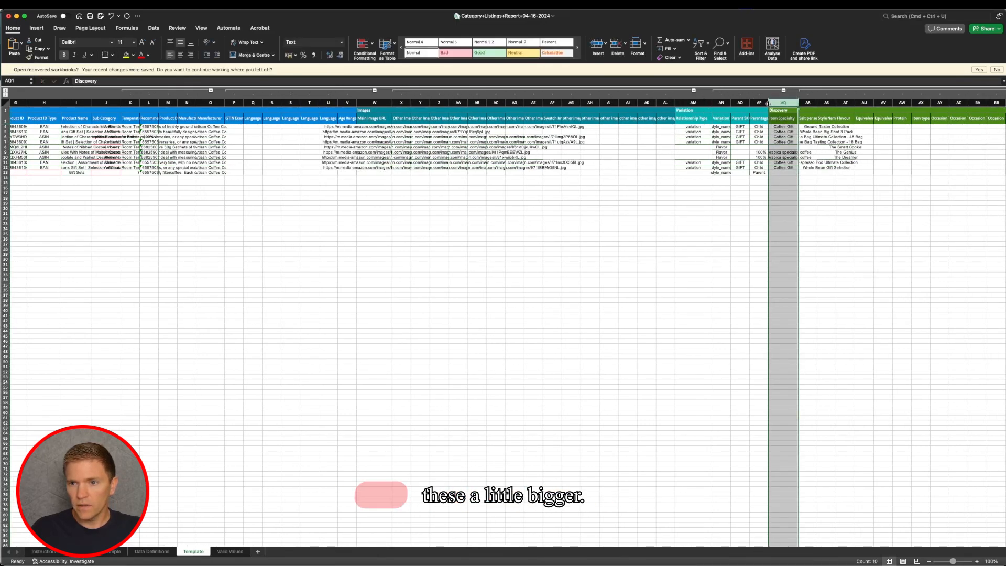
double_click(769, 102)
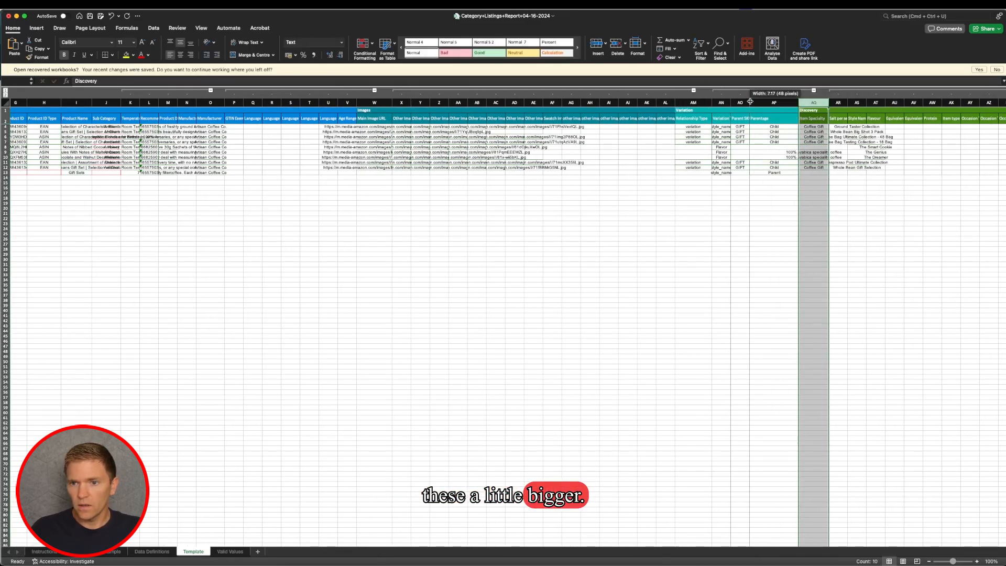
double_click(748, 102)
double_click(731, 103)
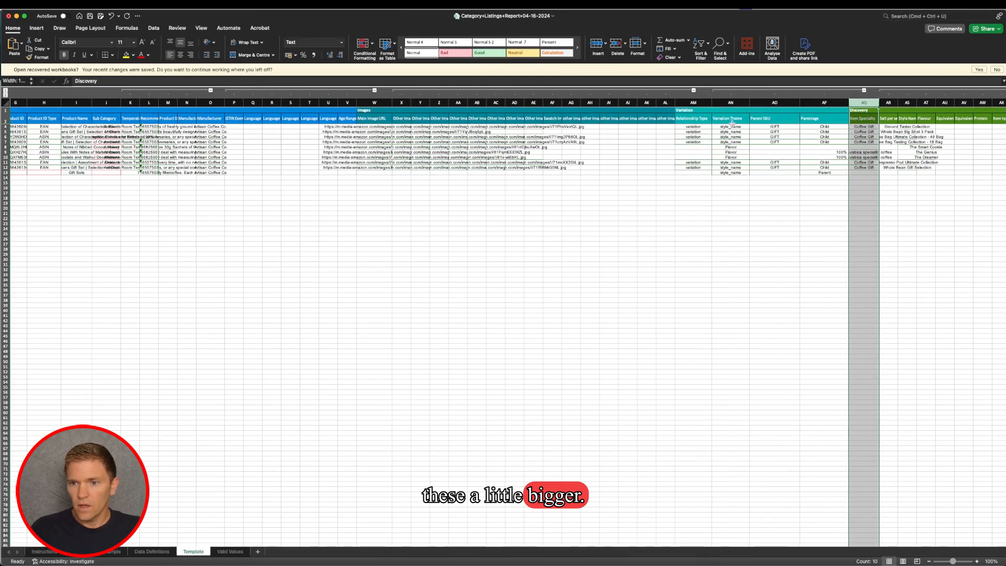
- Set the Parent SKU of the first two child products to GIFT1
click(782, 127)
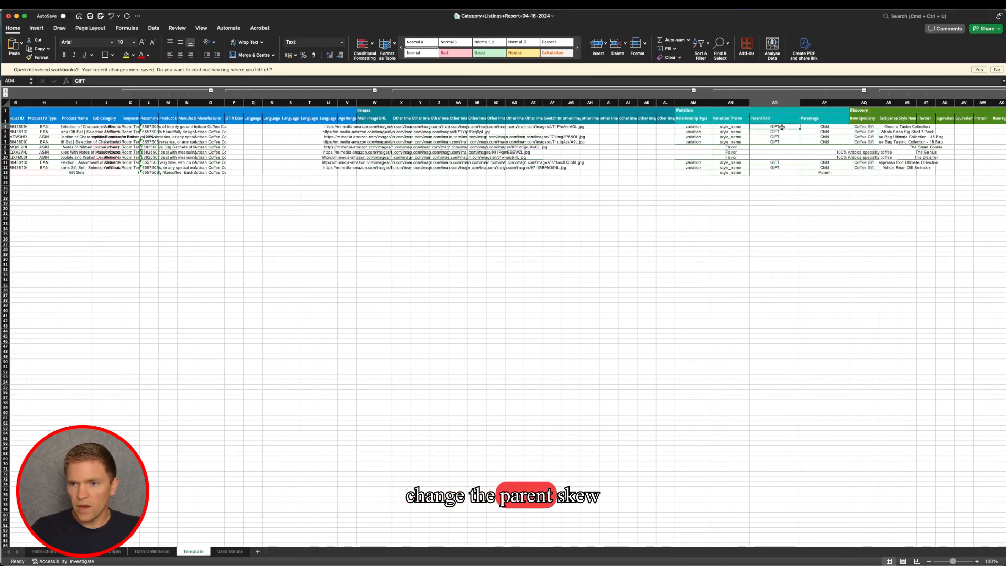
double_click(782, 127)
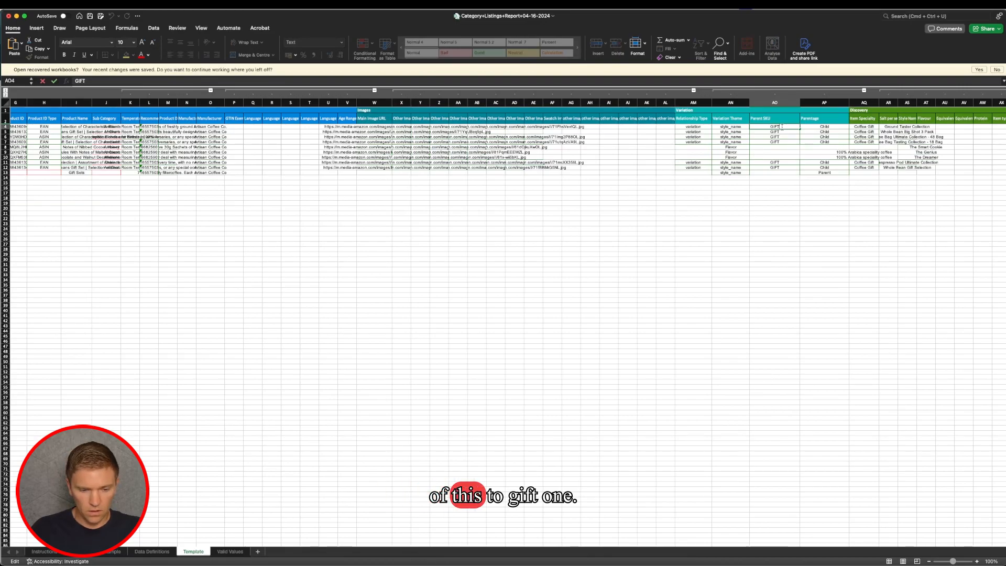
text(1)
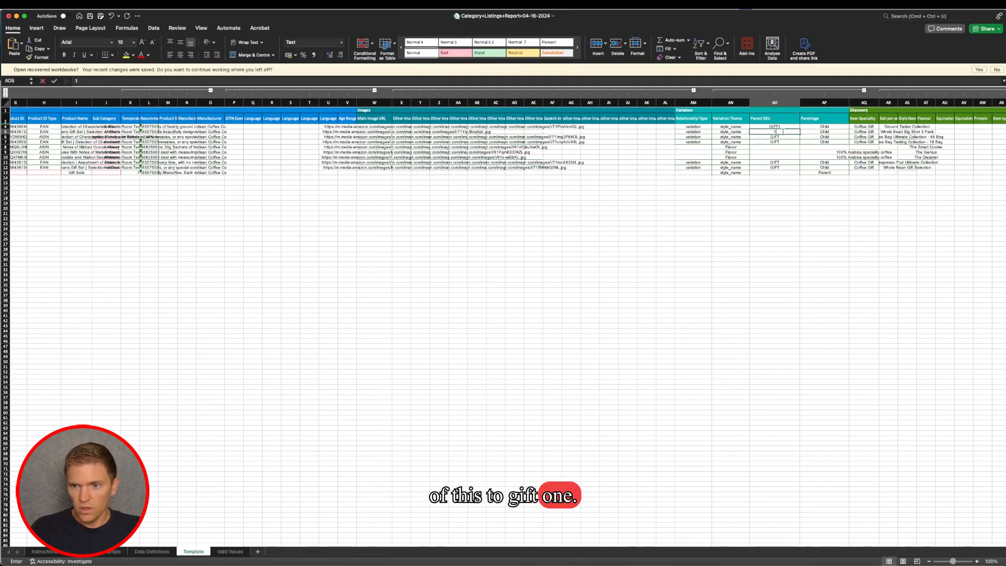
key(BackSpace)
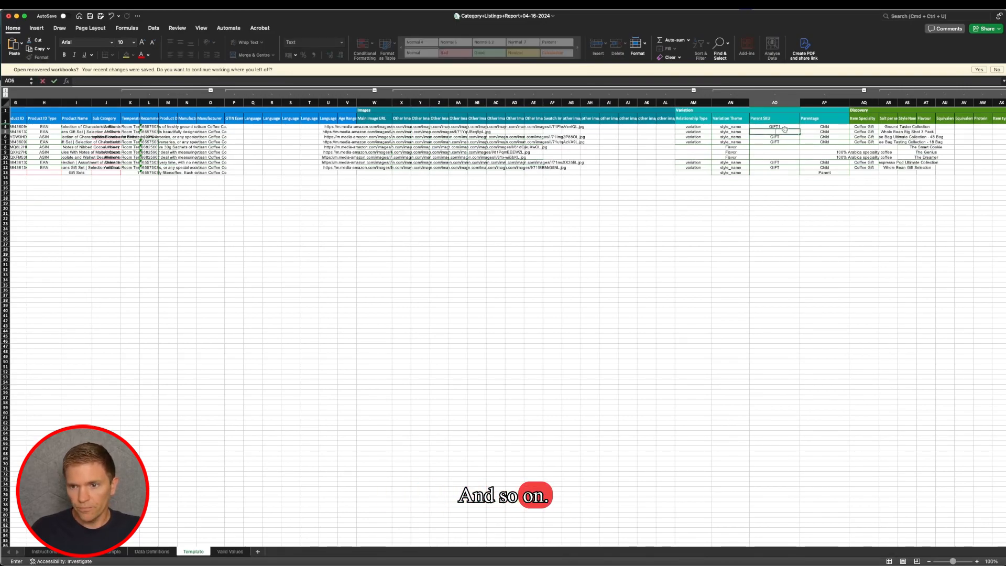
drag(797, 127, 798, 132)
double_click(787, 132)
key(BackSpace)
text(1)
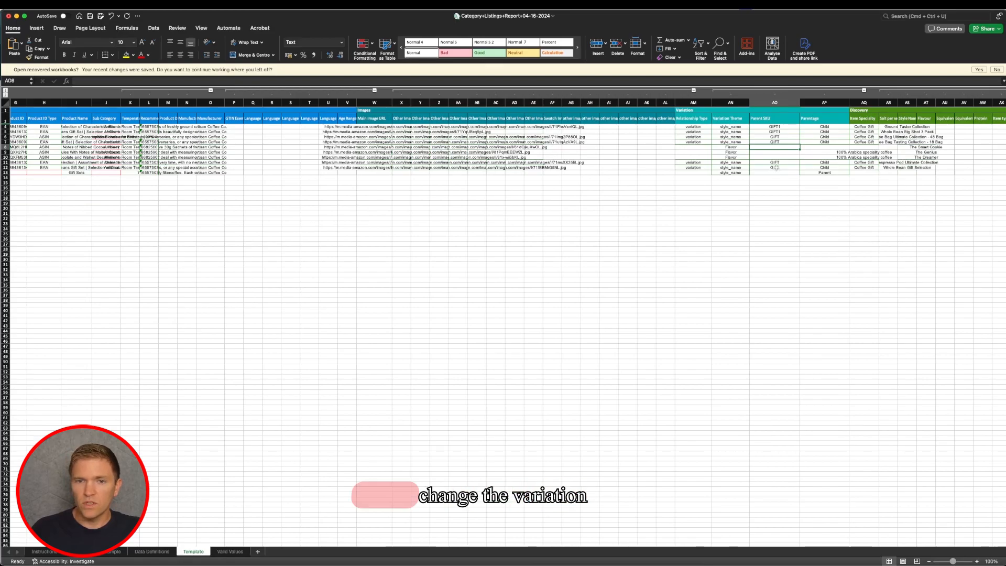
- Set the Variation Theme of the first child product in row 4 to Colour
click(741, 129)
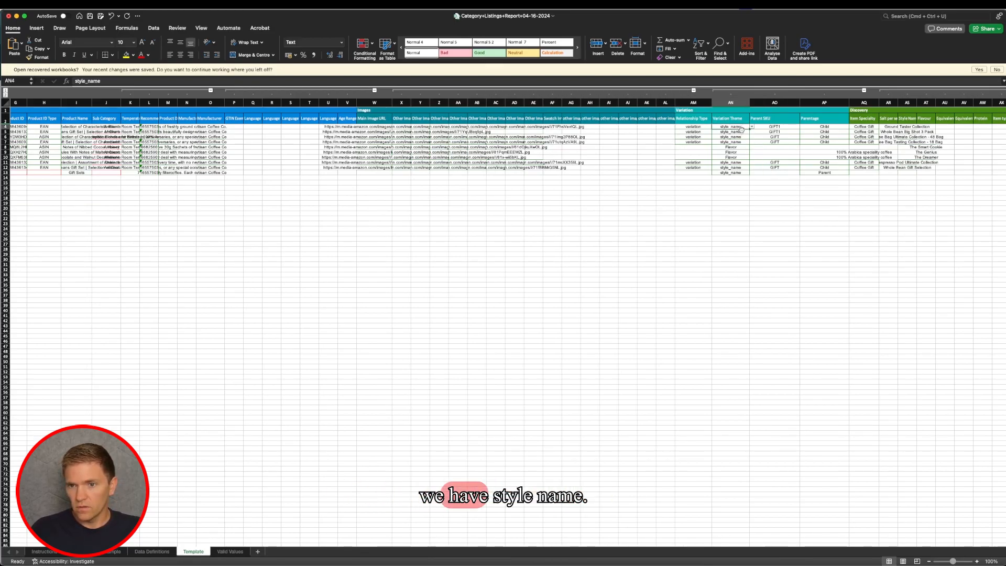
click(752, 127)
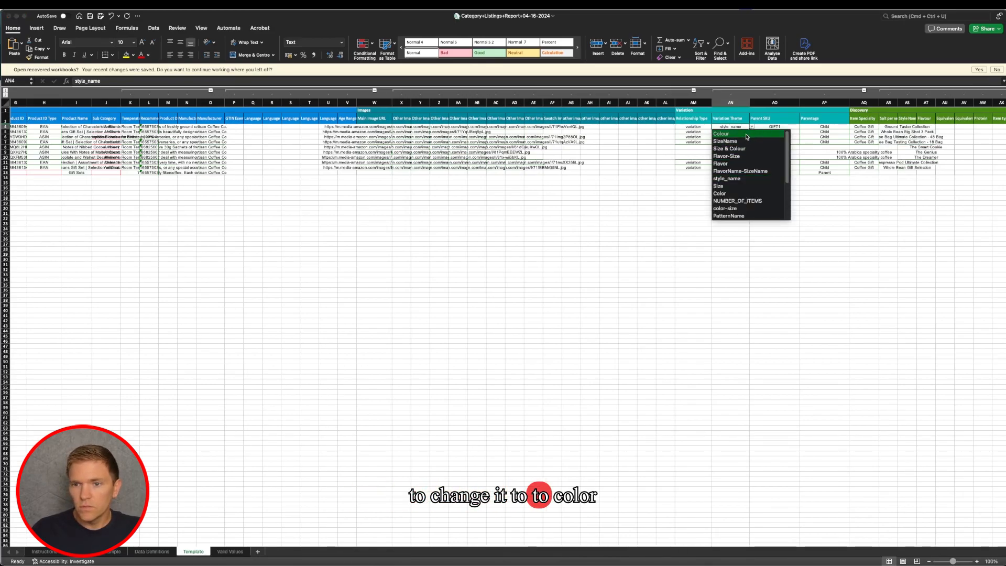
click(745, 135)
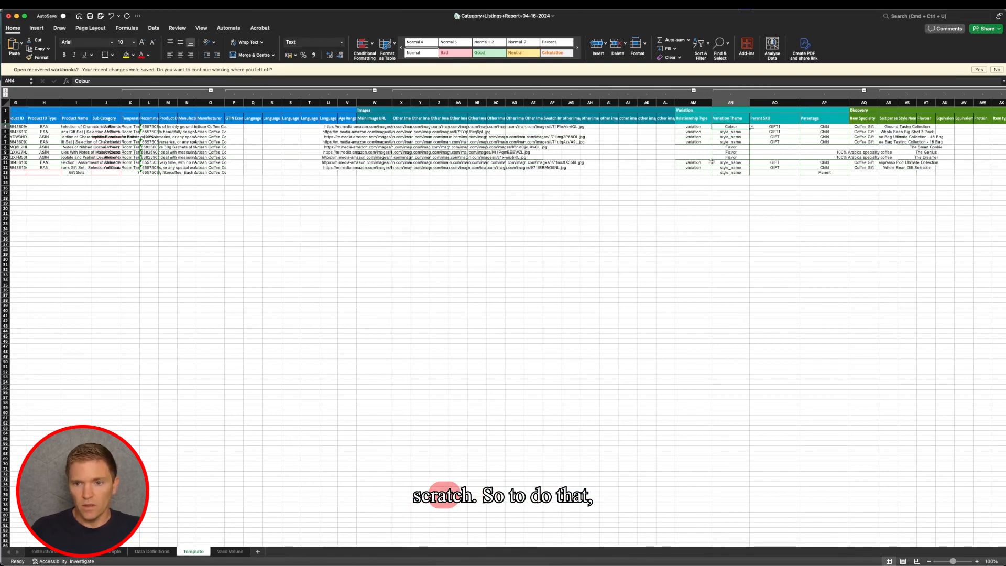
- Duplicate the decaf coffee pods product in row 10 into the empty row 14 as the basis for a new parent
scroll(206, 185, left, 5)
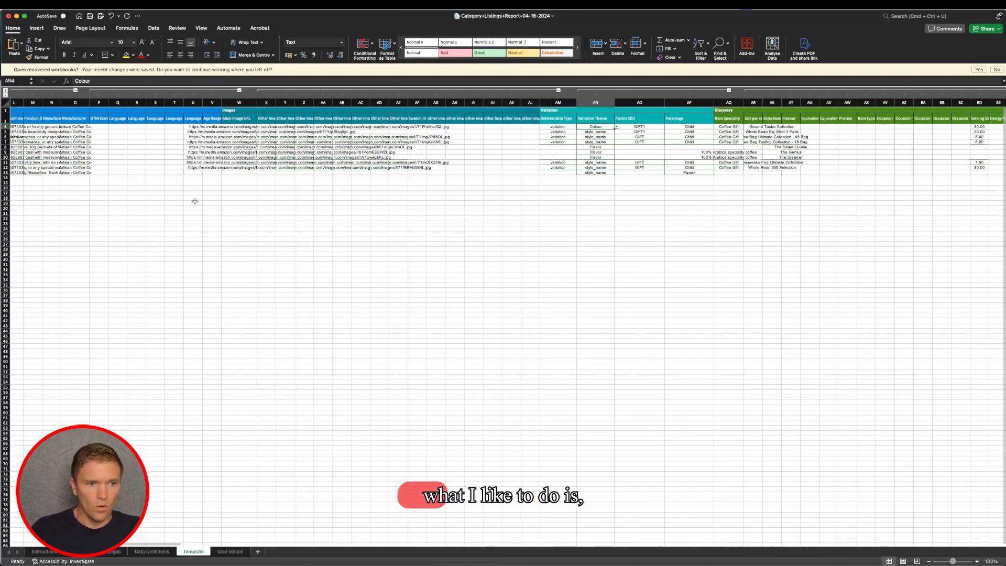
scroll(206, 185, left, 3)
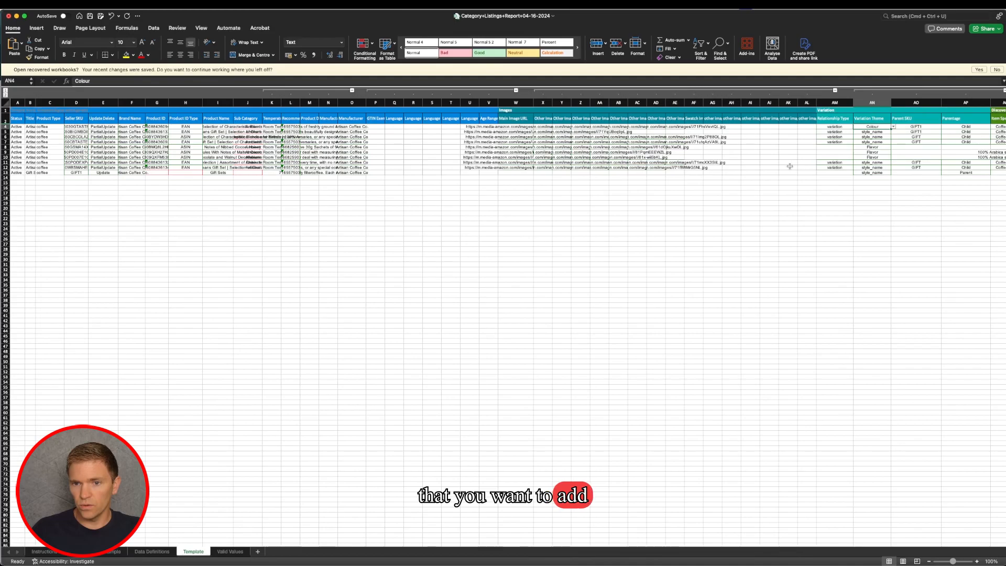
click(903, 148)
drag(887, 147, 885, 157)
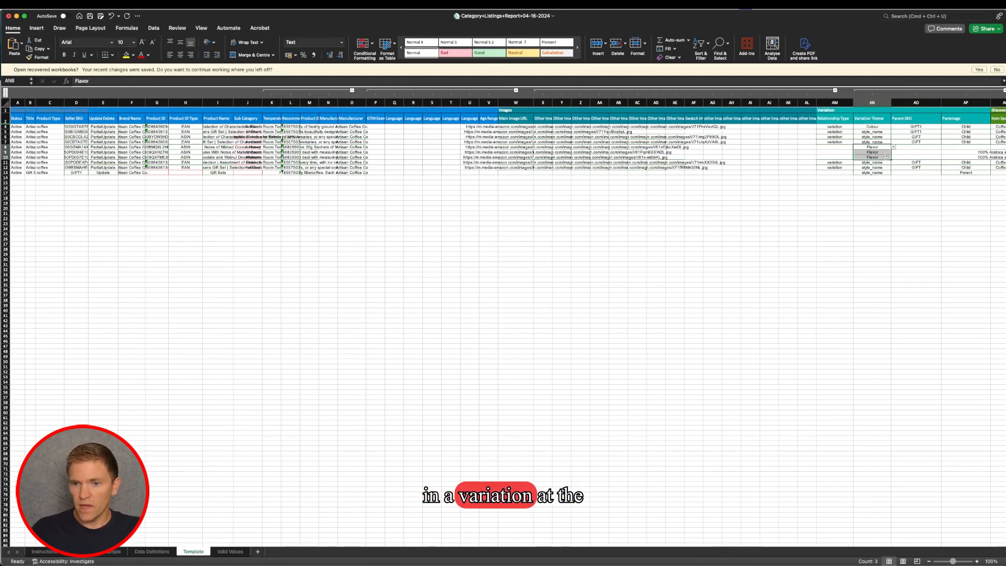
click(5, 157)
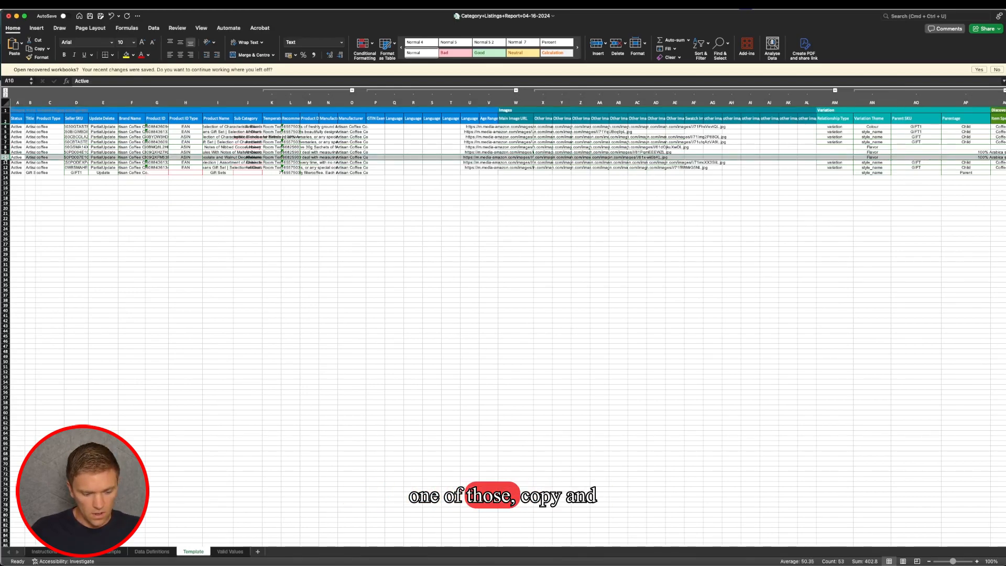
key(super+c)
click(5, 177)
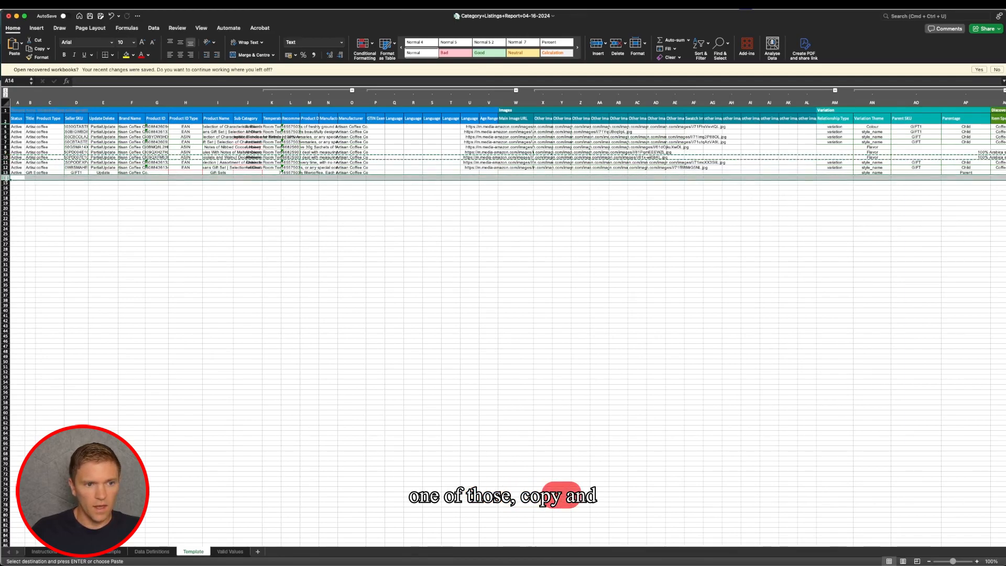
key(super+v)
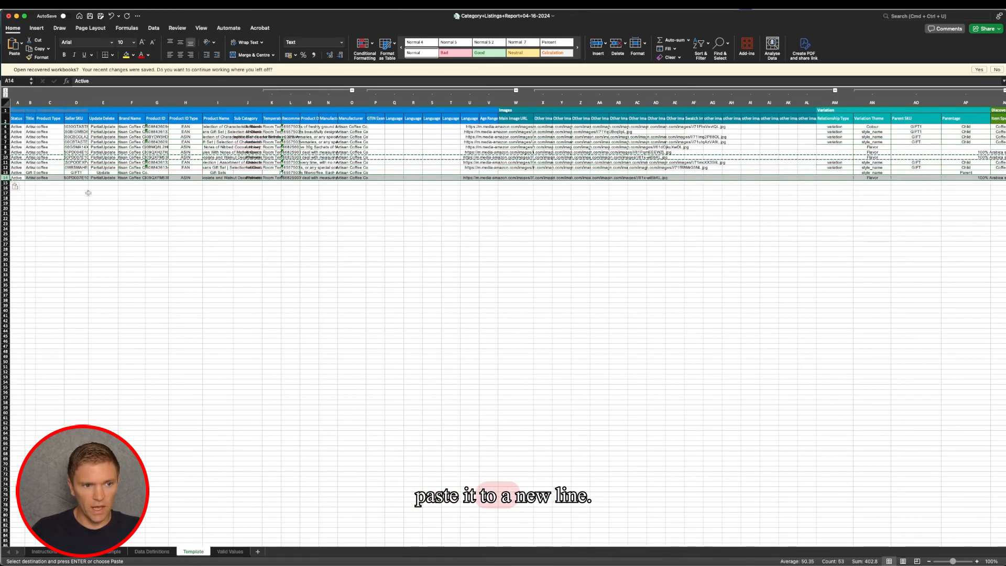
- Clear the Product ID and Product ID Type of the copied product in row 14
click(156, 177)
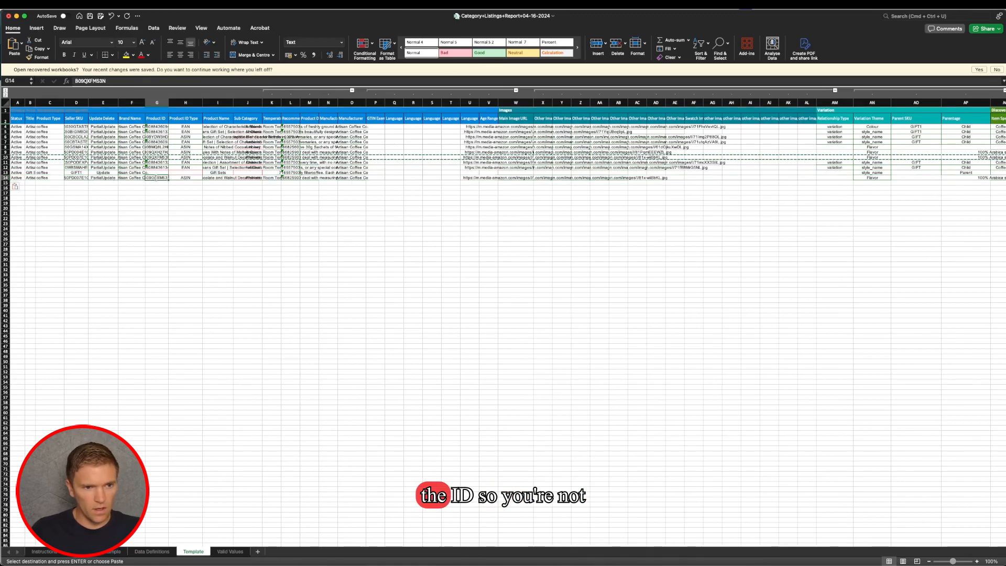
key(Delete)
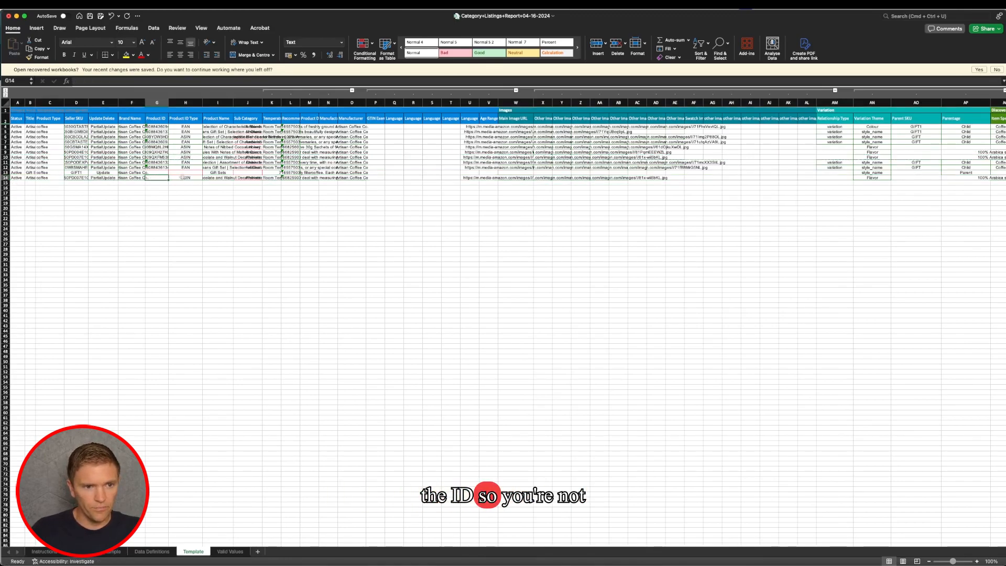
click(182, 177)
key(Delete)
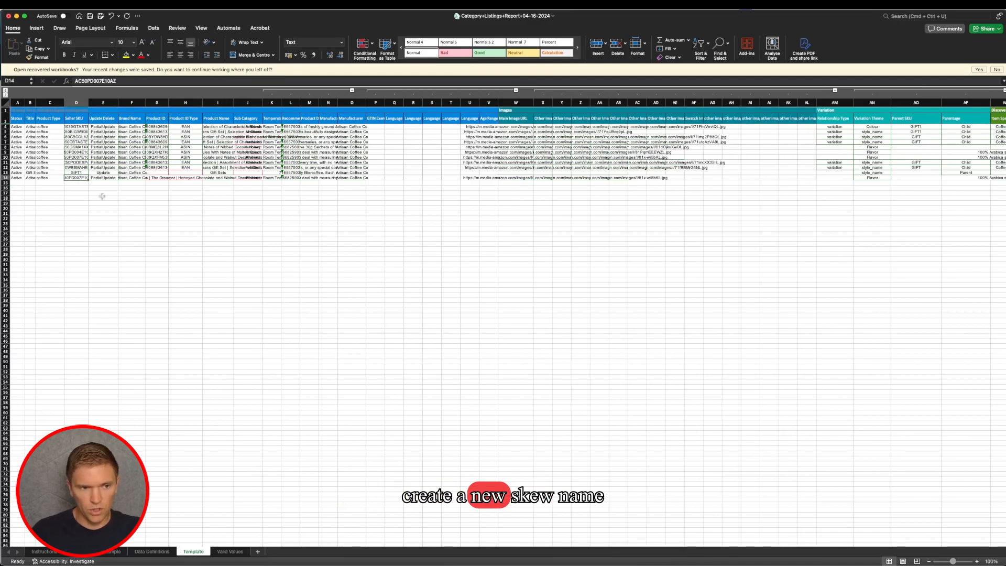
- Replace the Seller SKU of the copied product in row 14 with COFFEE1
key(Delete)
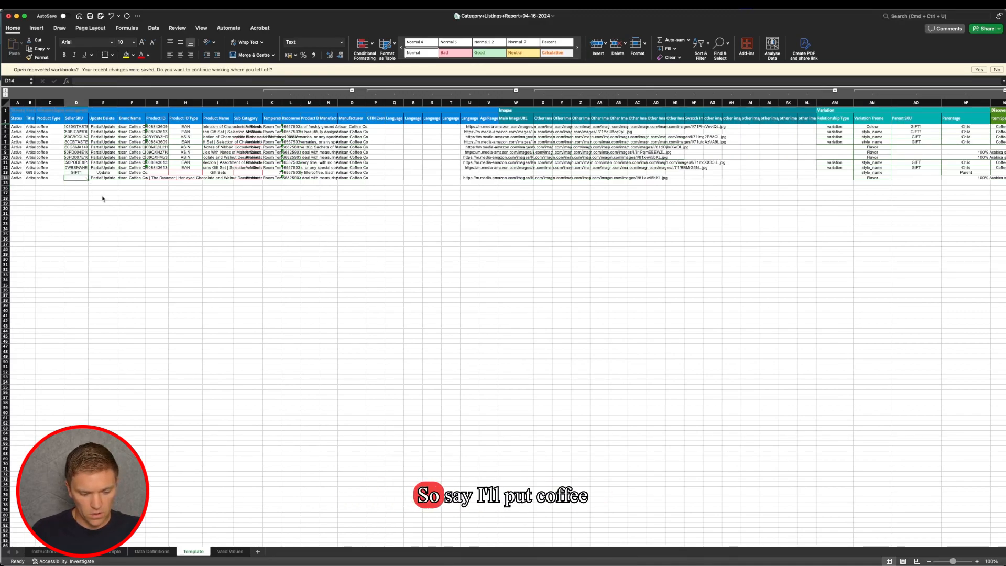
text(COFFEE1)
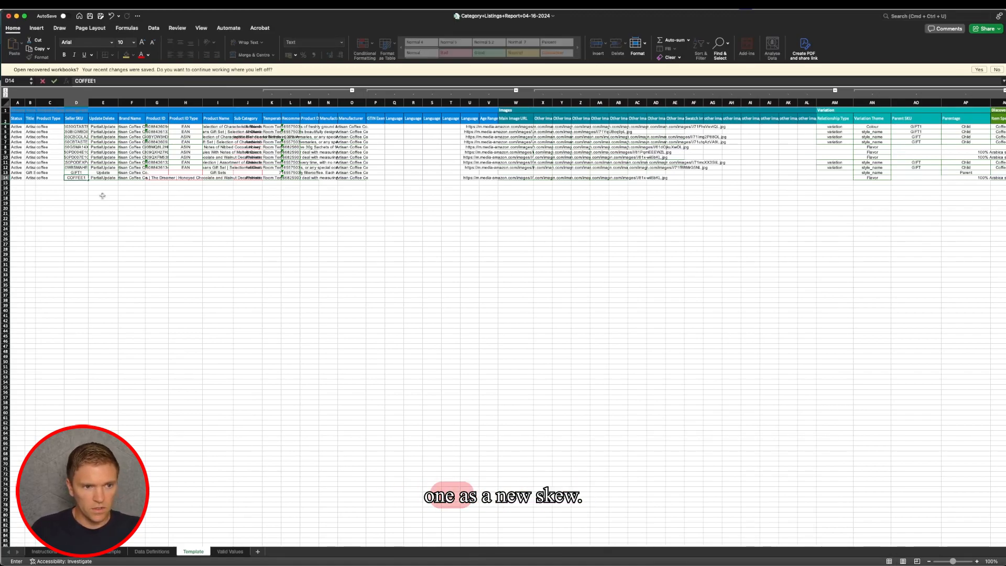
click(102, 196)
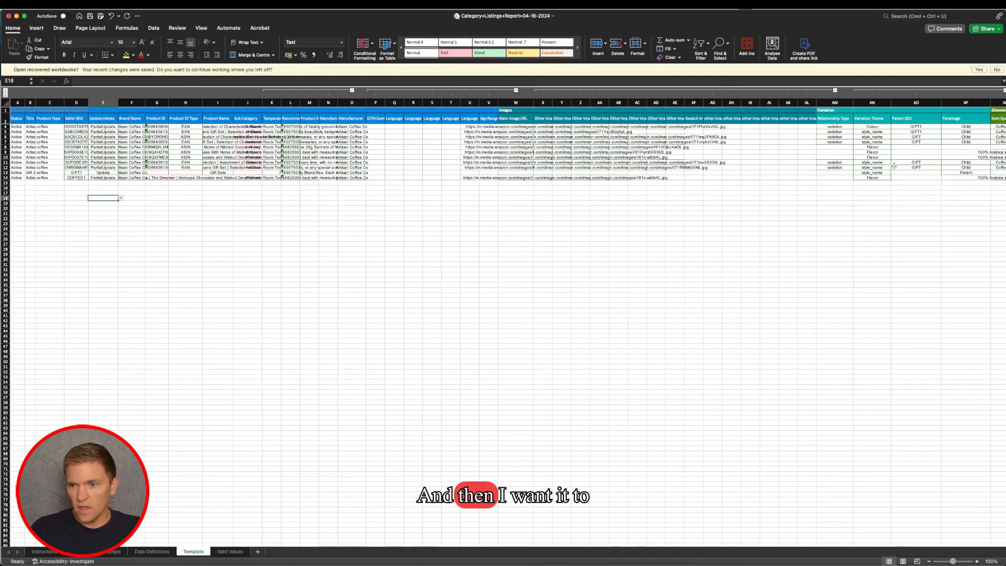
- Set the Parentage of the new product in row 14 to Parent
scroll(854, 149, right, 3)
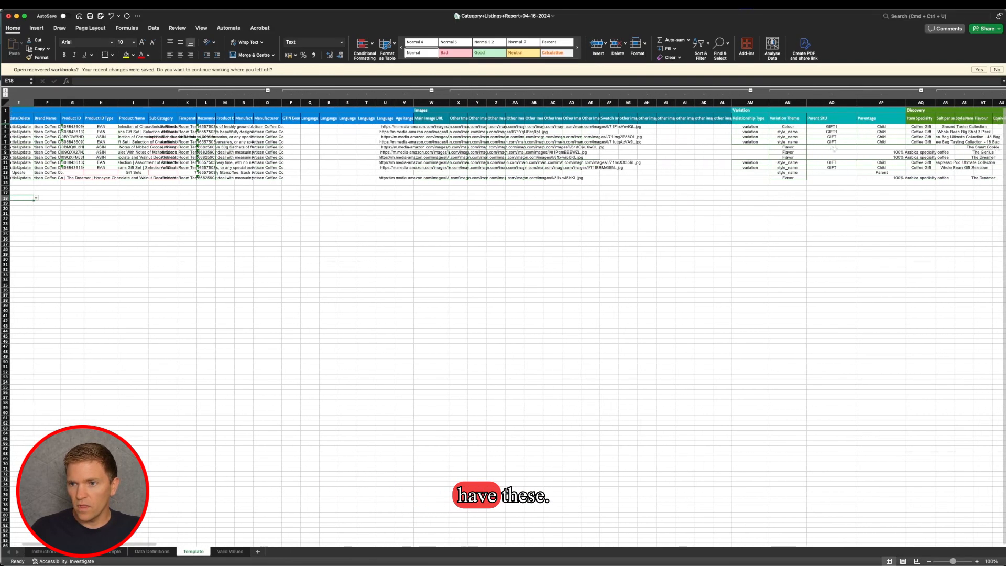
scroll(834, 149, right, 1)
click(873, 178)
click(881, 179)
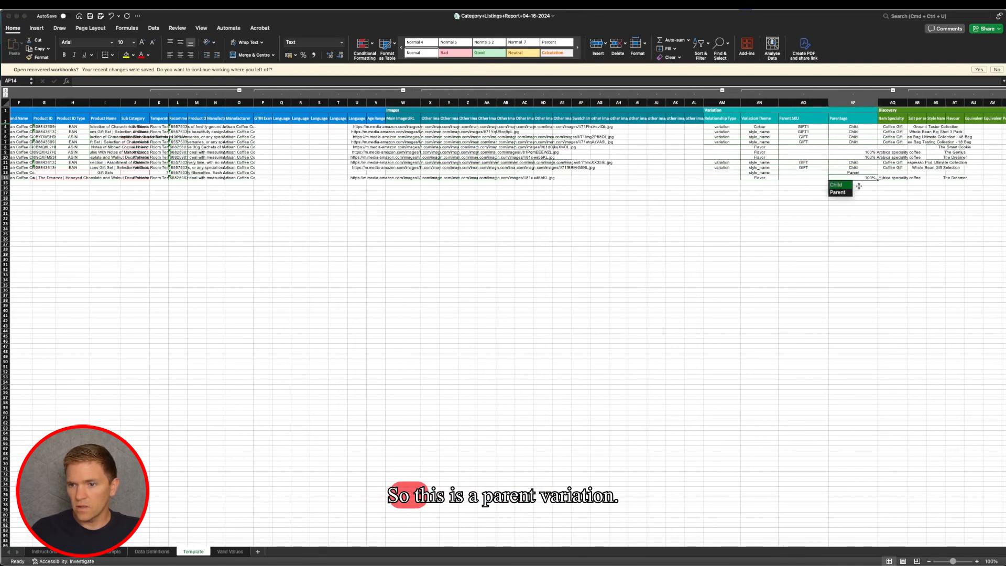
click(845, 194)
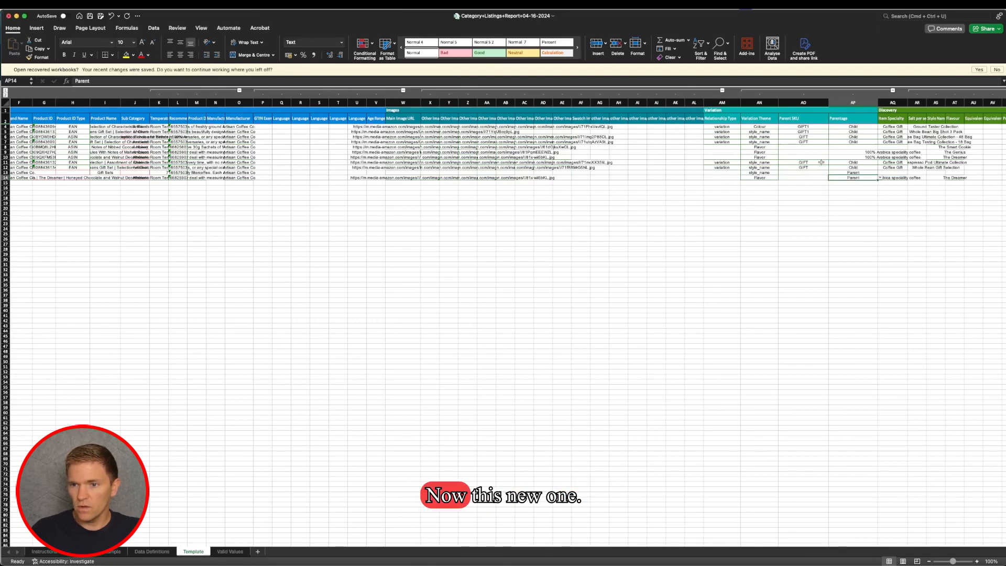
- Set the Parentage of the three Flavor-themed products in rows 8 to 10 to Child
click(839, 147)
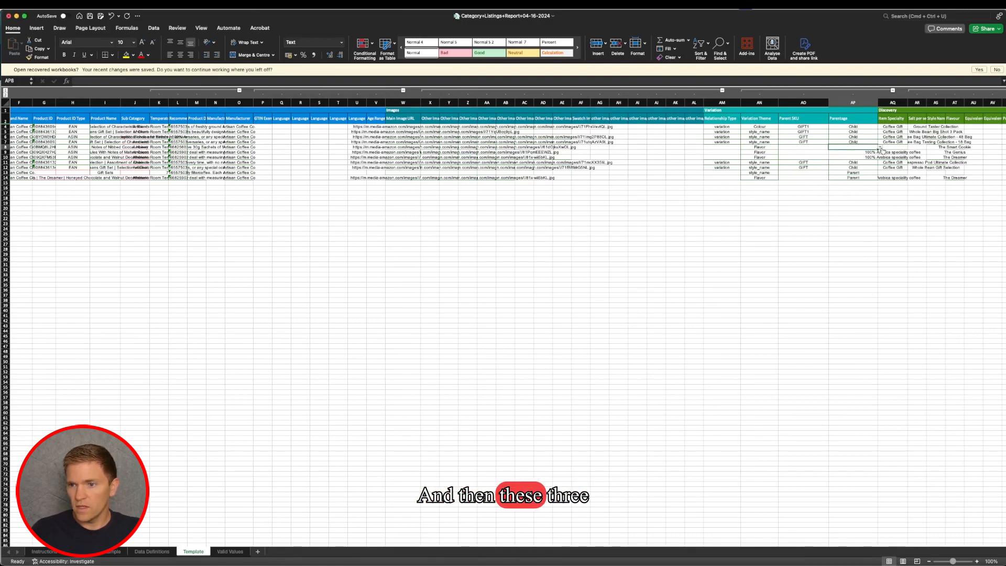
click(881, 149)
click(838, 155)
drag(878, 150, 876, 160)
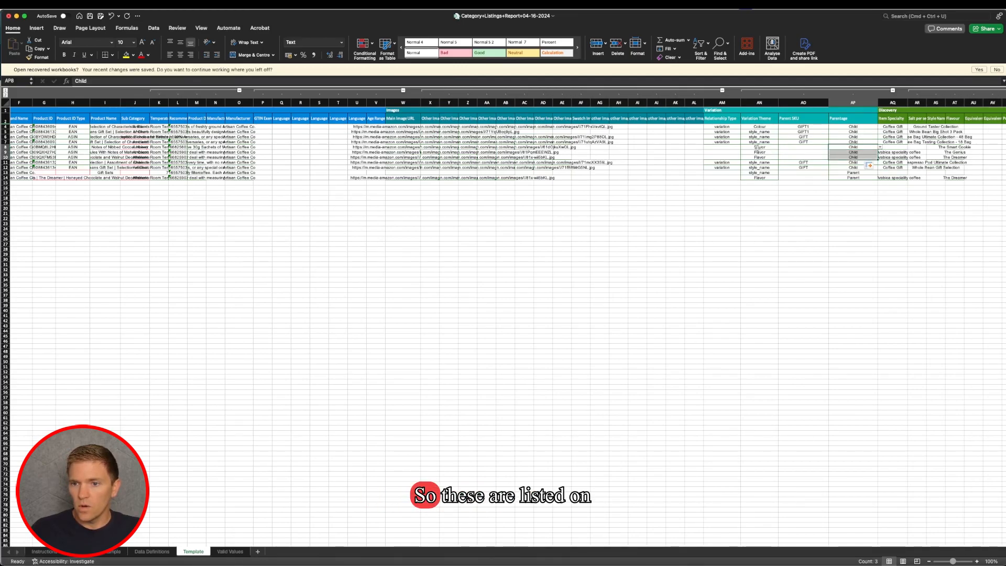
- Set the Relationship Type of the three Flavor-themed child products in rows 8 to 10 to Variation
click(759, 178)
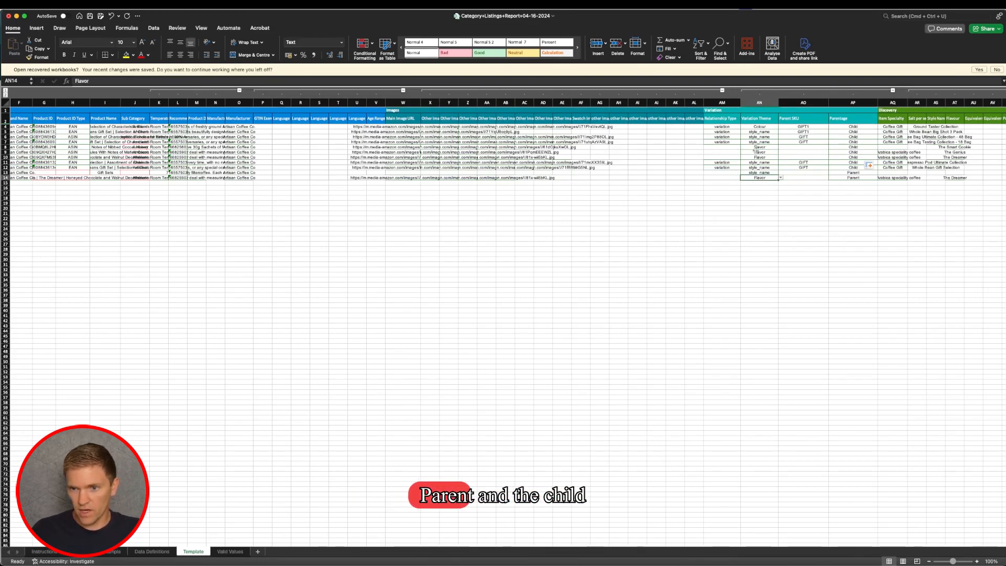
click(723, 147)
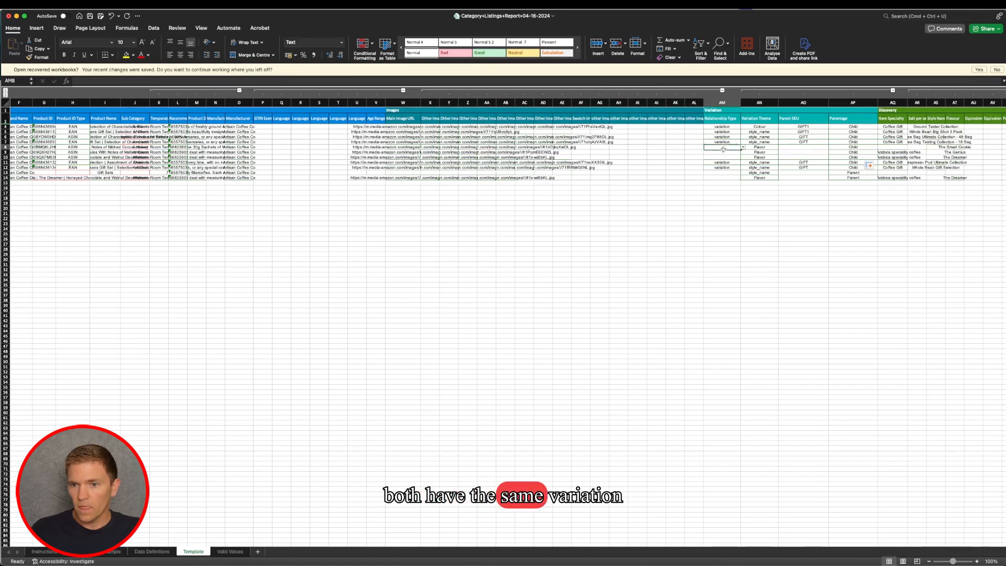
click(743, 148)
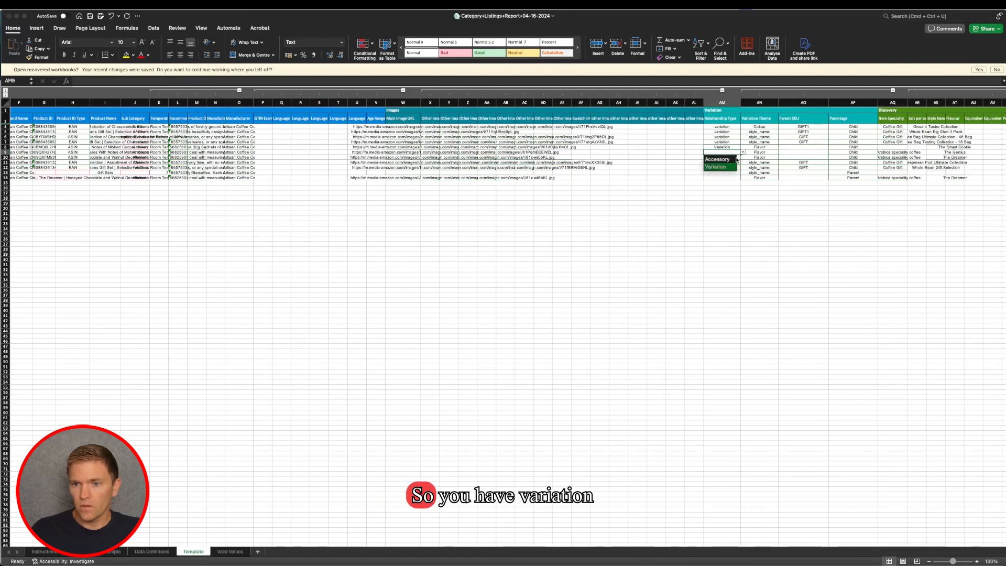
click(724, 167)
click(722, 157)
click(743, 157)
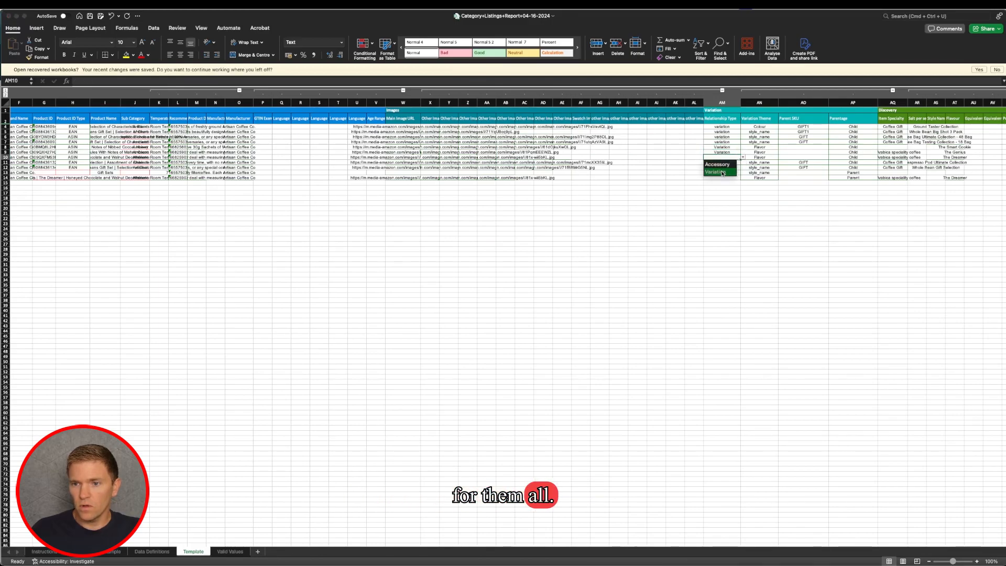
- Enter COFFEE1 as the Parent SKU of the first Flavor-themed child product in row 8
click(800, 147)
text(COFF)
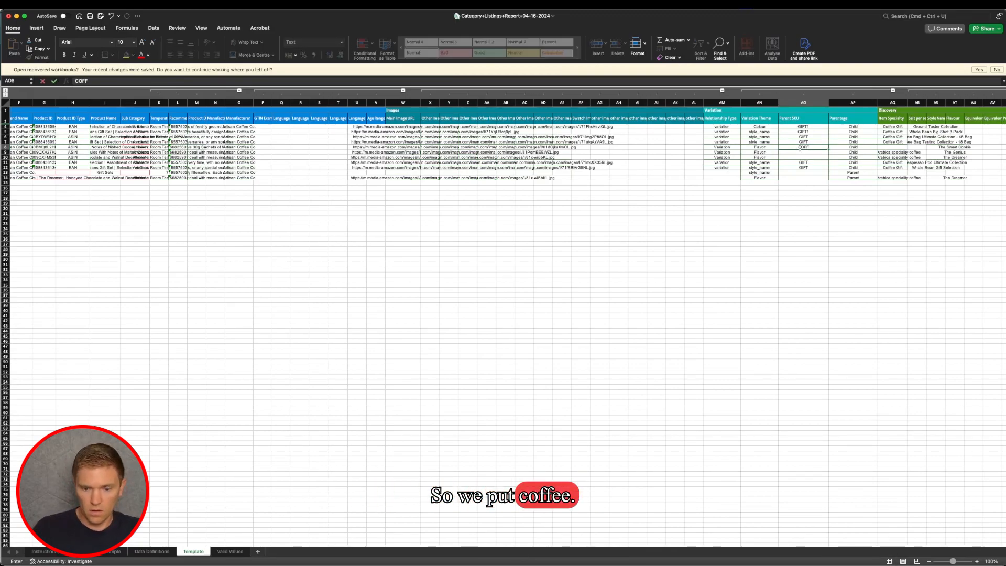
text(EE1)
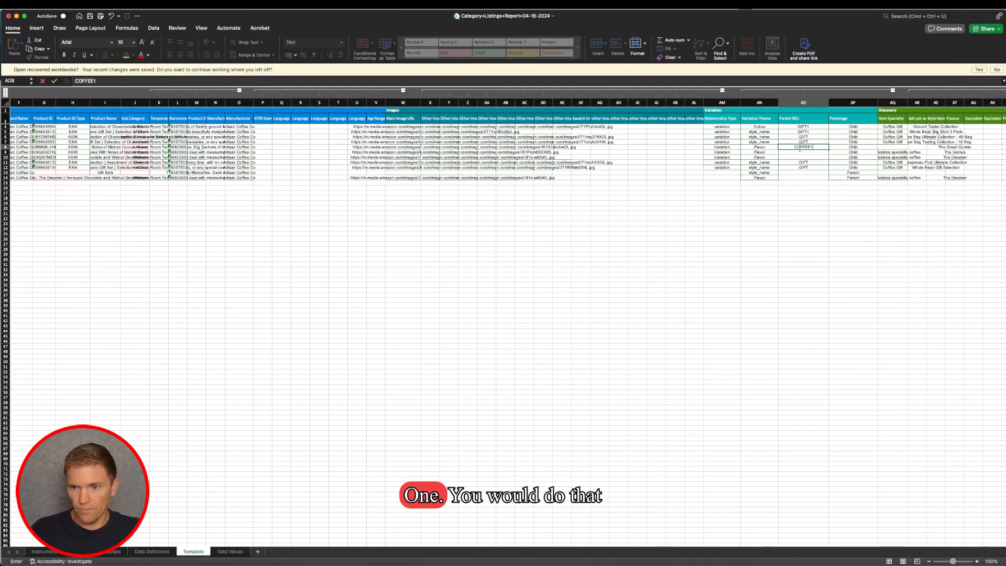
click(813, 156)
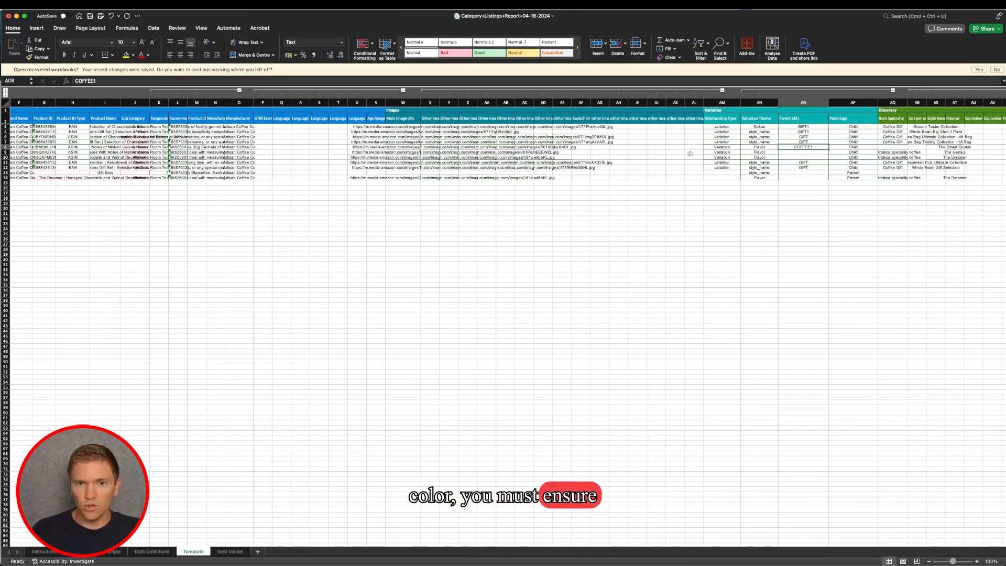
- Look through the Discovery section for the Flavour column that the Flavor variation theme relies on
scroll(744, 149, right, 10)
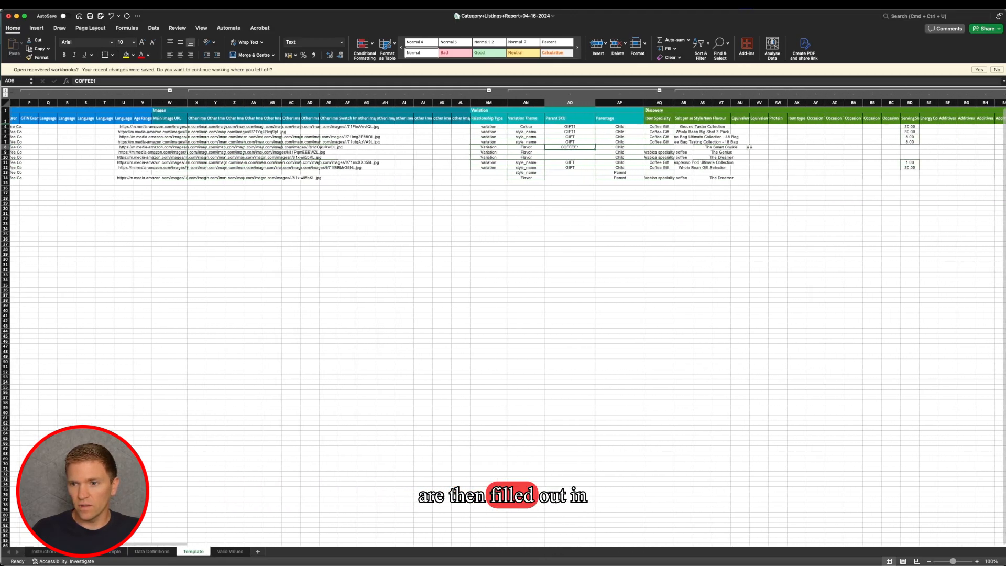
scroll(749, 147, right, 10)
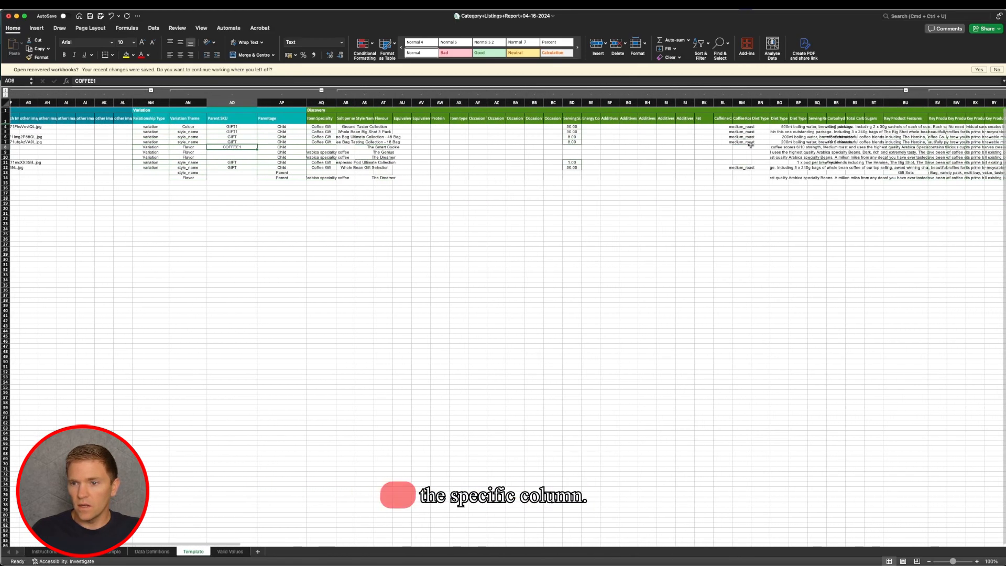
scroll(751, 138, right, 4)
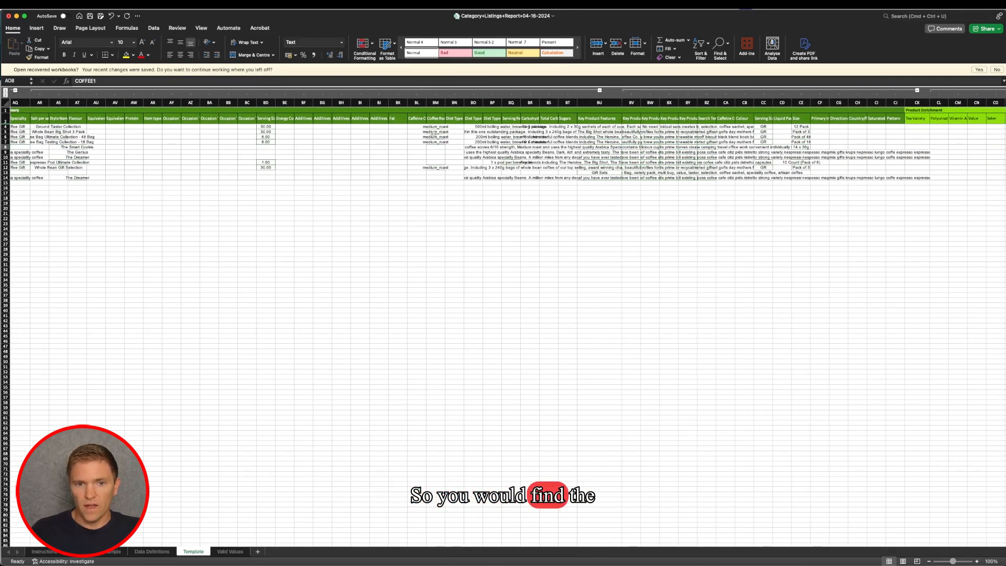
scroll(202, 120, left, 3)
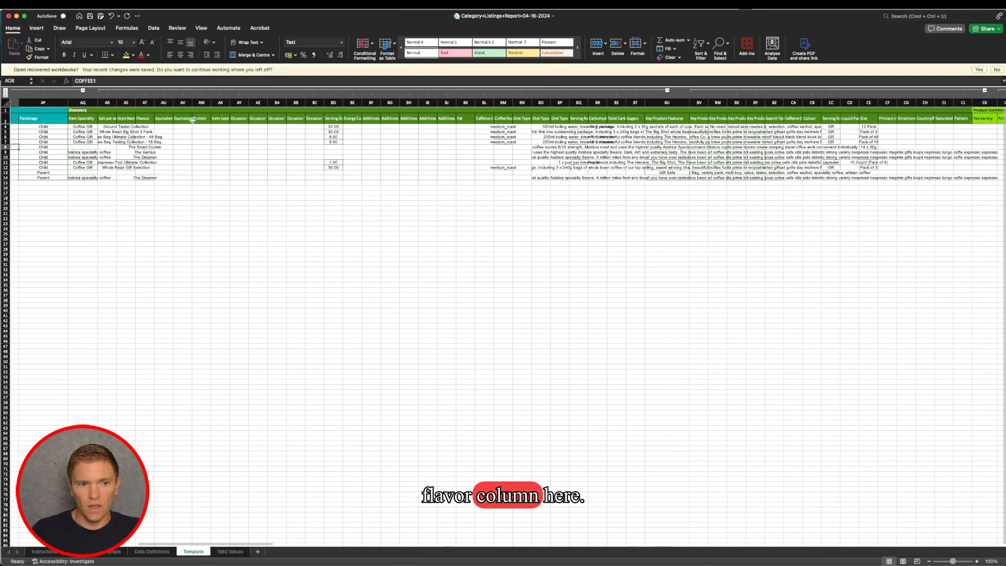
click(145, 102)
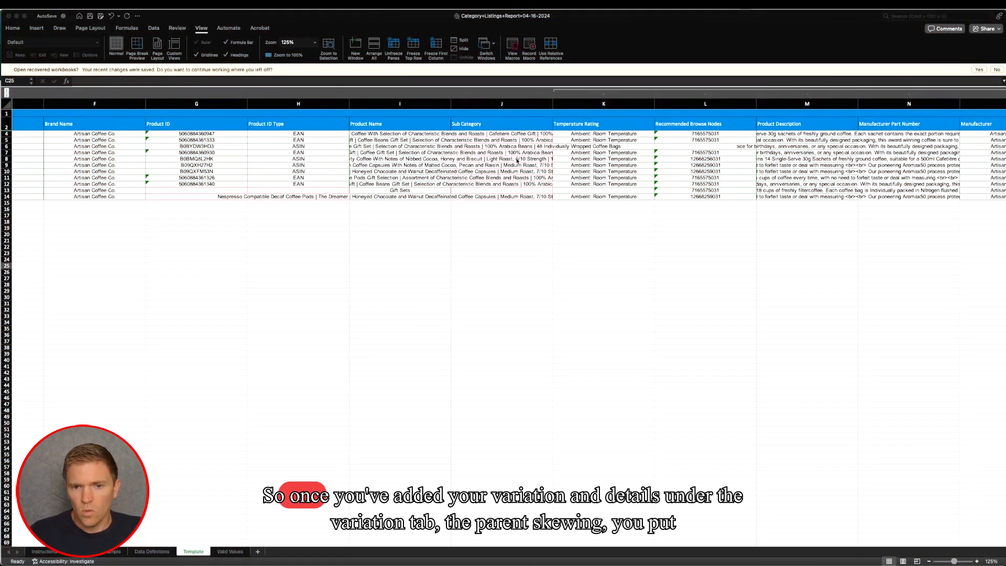
- Review the Relationship Type, Variation Theme, Parent SKU and Parentage entries in the Variation section
scroll(516, 161, right, 3)
scroll(517, 161, right, 10)
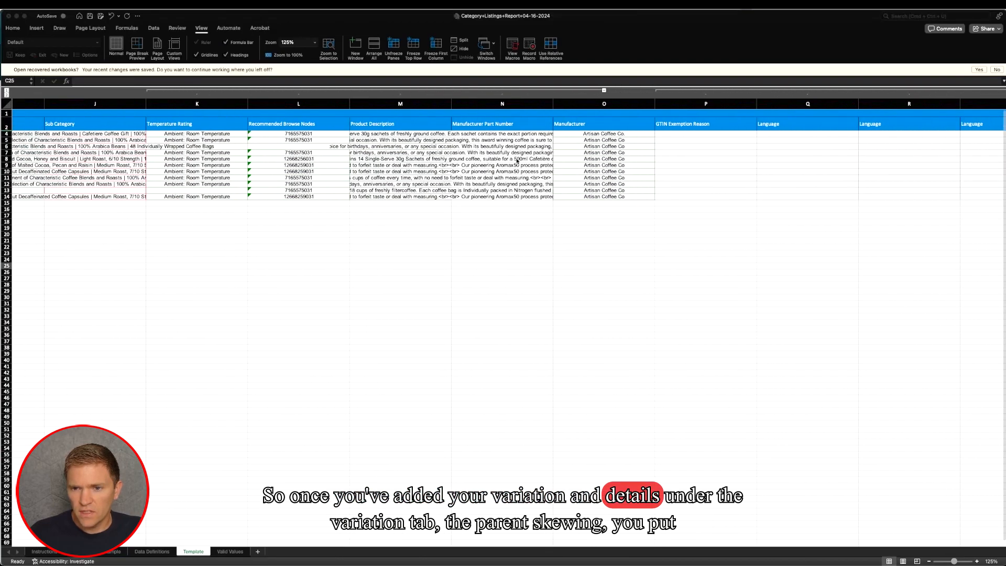
scroll(517, 160, right, 15)
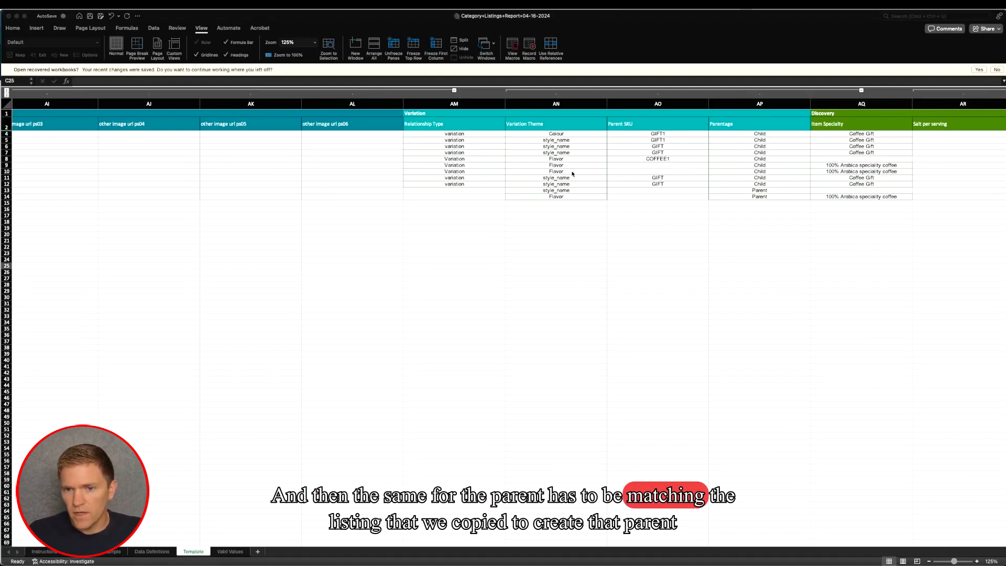
- Change the title of the COFFEE1 parent in row 14 to "Coffee 1 Parent" and set its Update Delete value to Update
scroll(573, 173, left, 15)
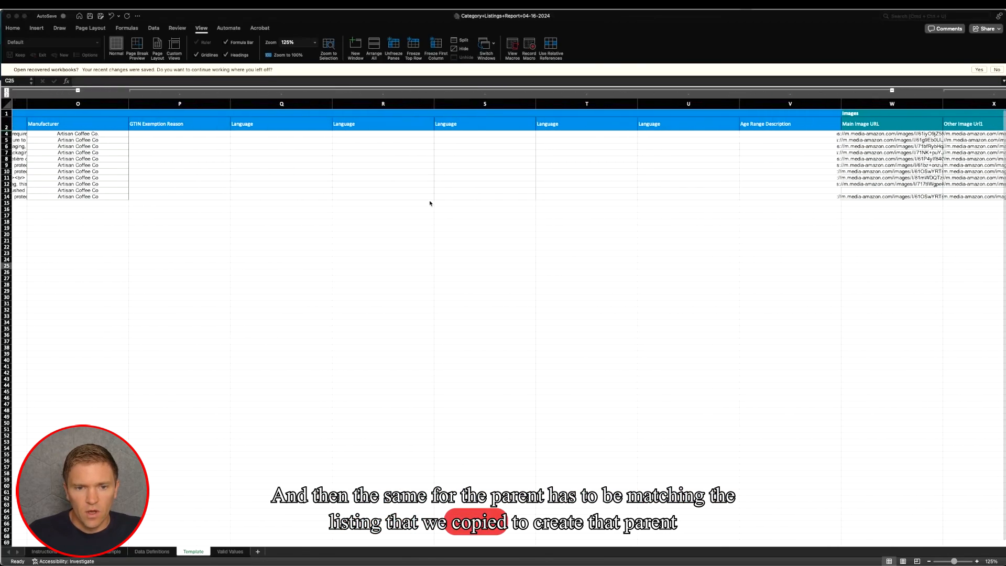
scroll(427, 211, left, 10)
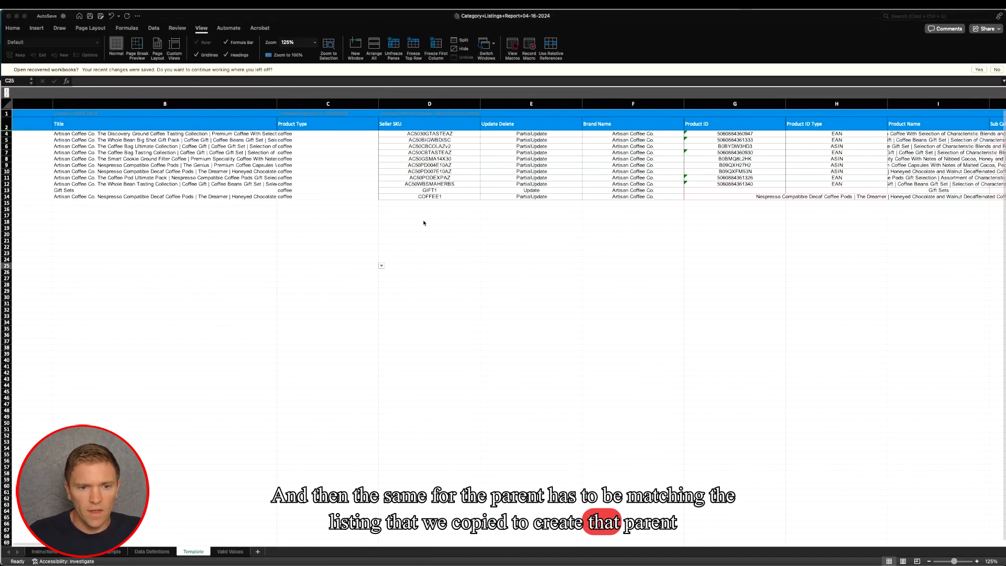
click(7, 197)
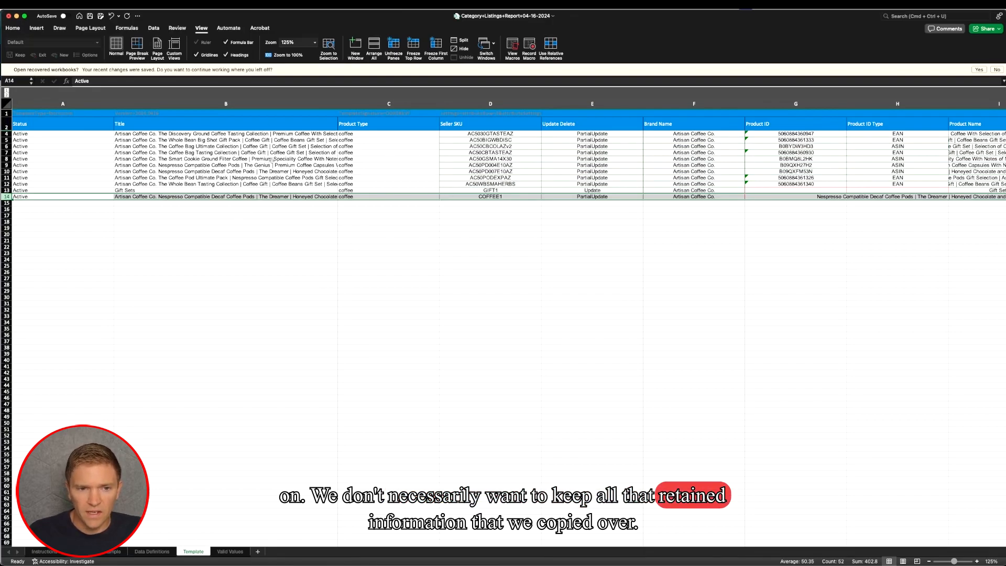
click(237, 197)
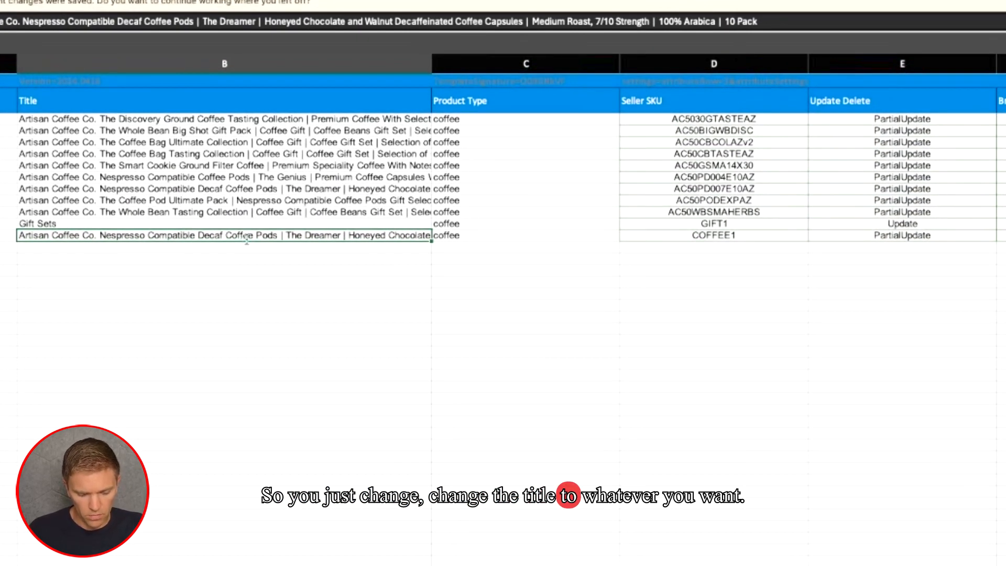
text(Coffee)
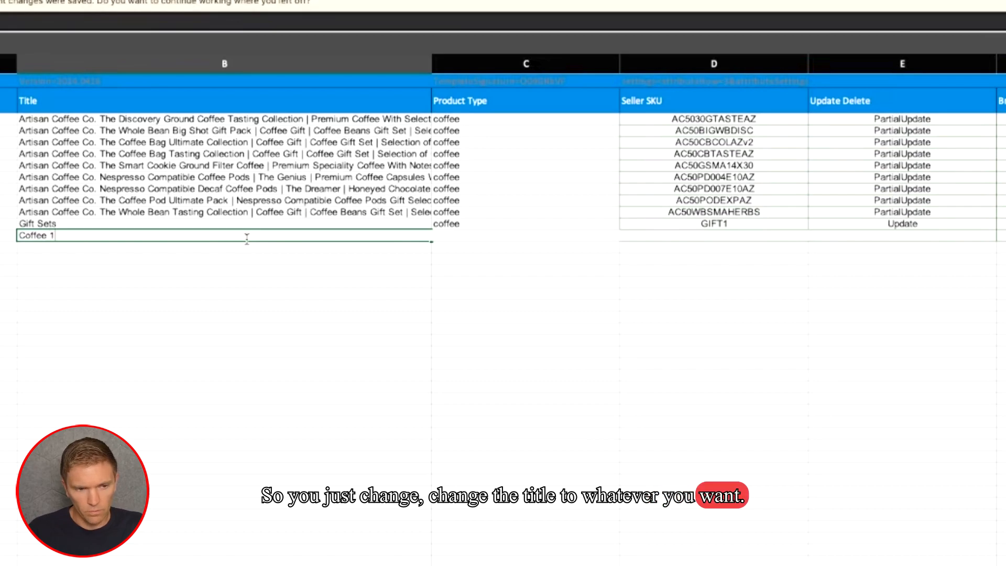
text(1 Parent)
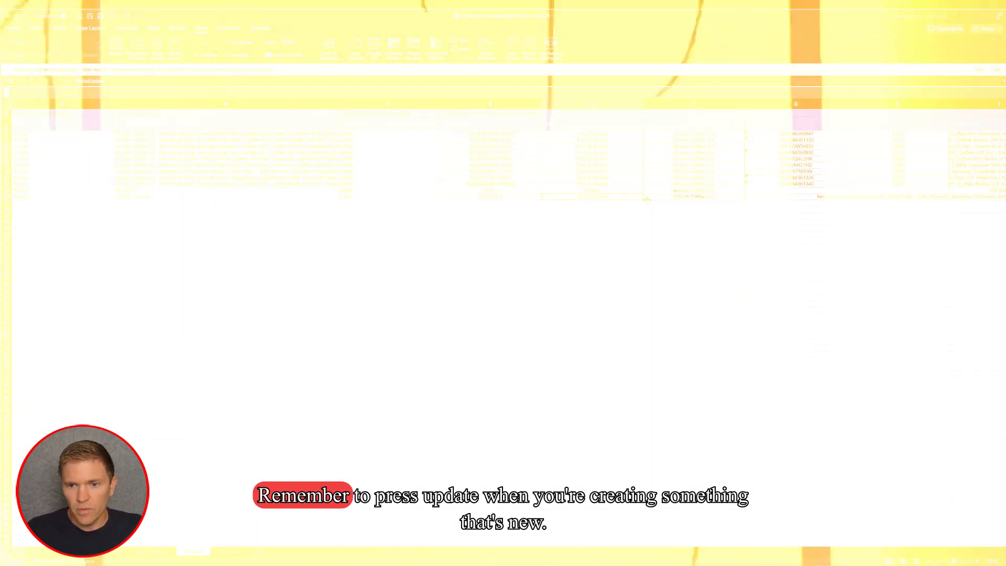
click(647, 197)
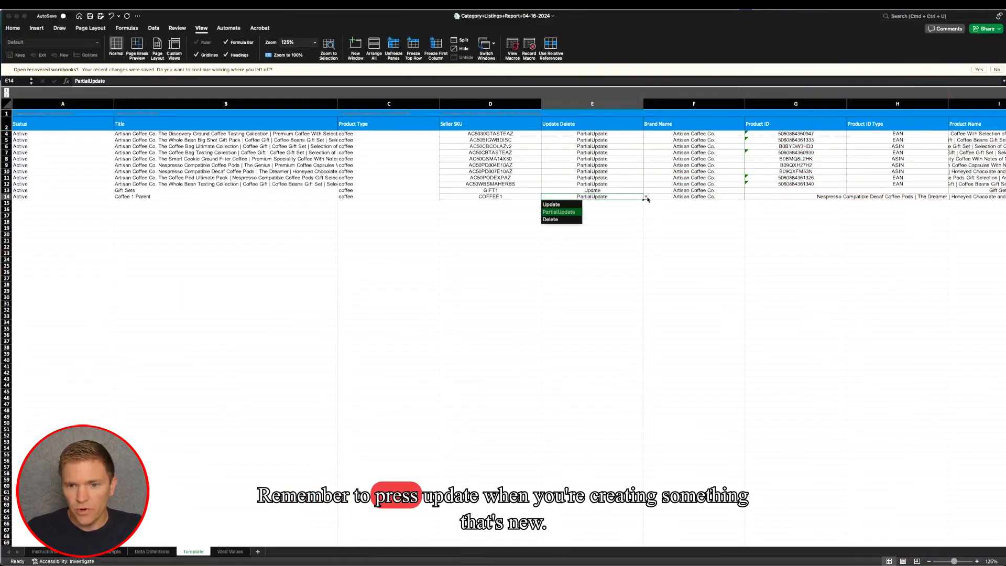
click(576, 204)
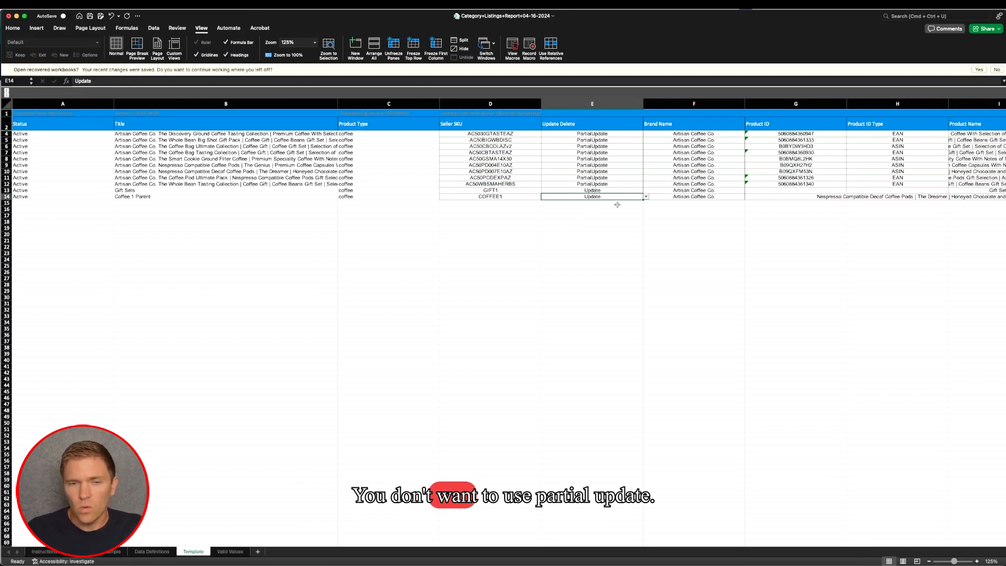
- Clear the copied Product Name of the COFFEE1 parent in row 14
scroll(620, 205, right, 5)
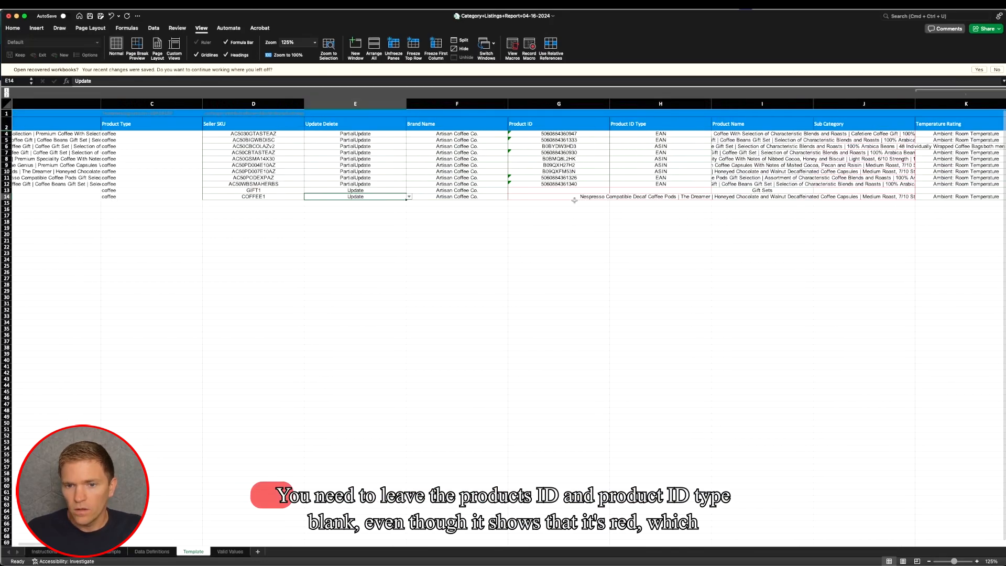
scroll(571, 200, right, 2)
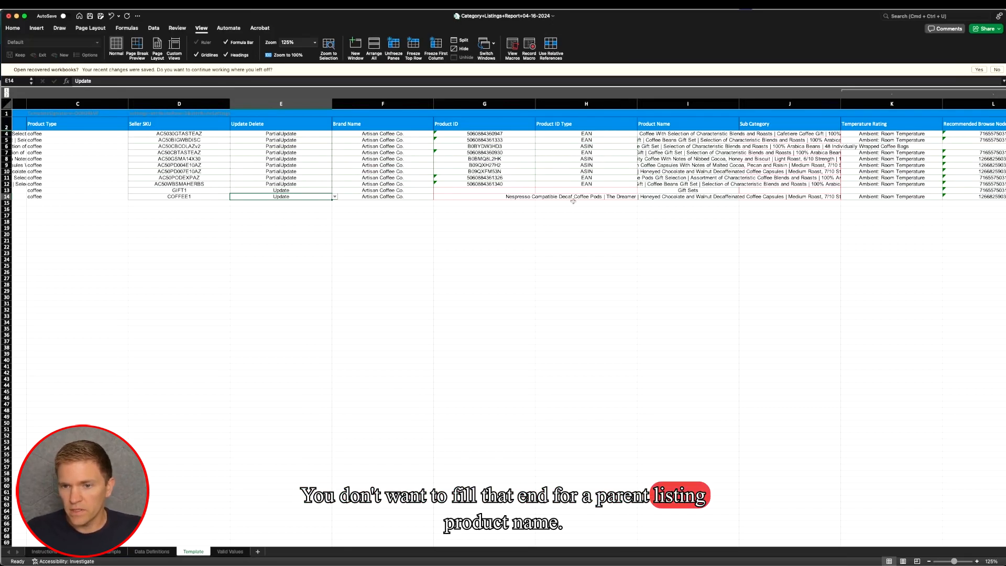
click(650, 197)
scroll(652, 198, right, 2)
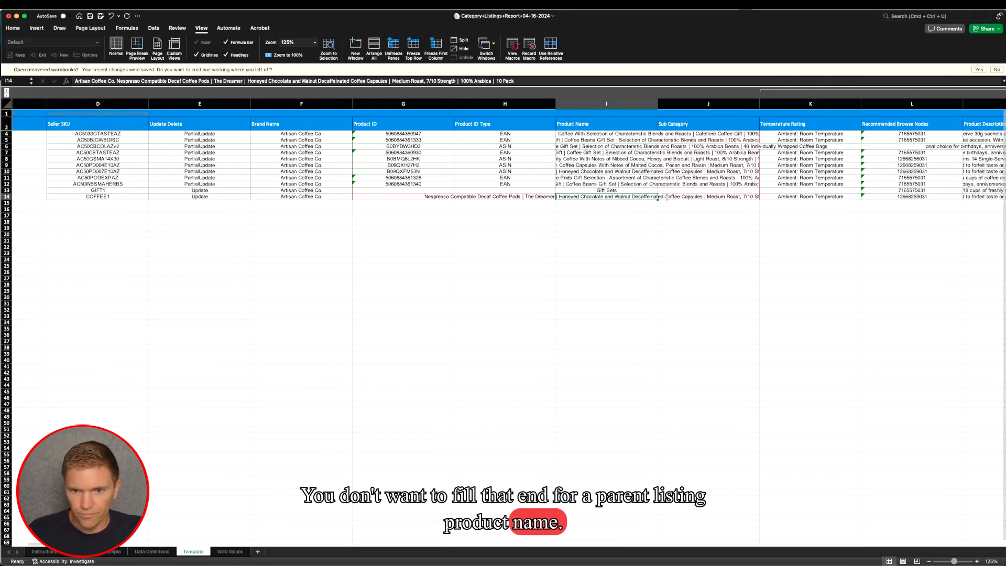
key(Delete)
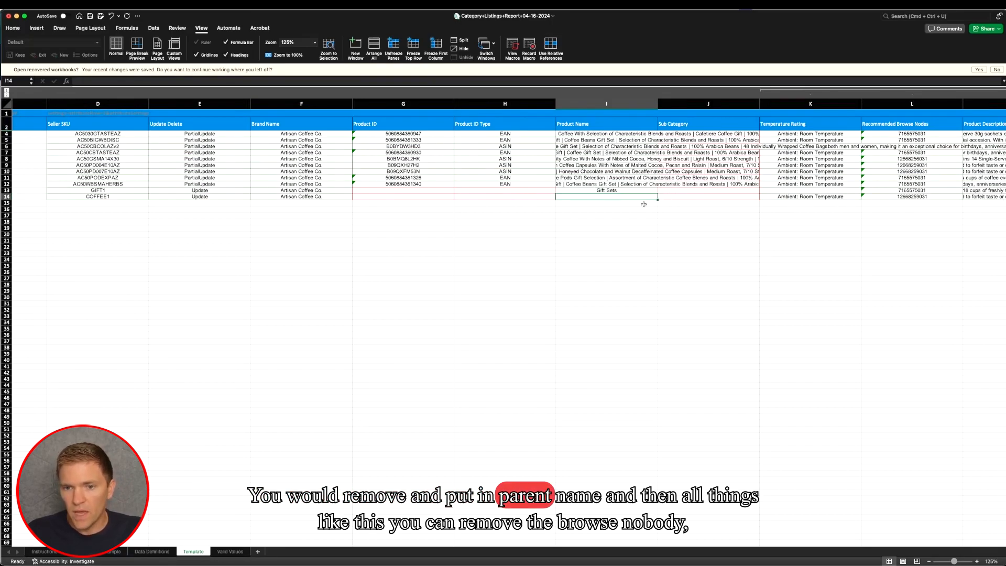
- Clear the Temperature Rating and Recommended Browse Nodes values of the COFFEE1 parent in row 14
scroll(620, 196, right, 5)
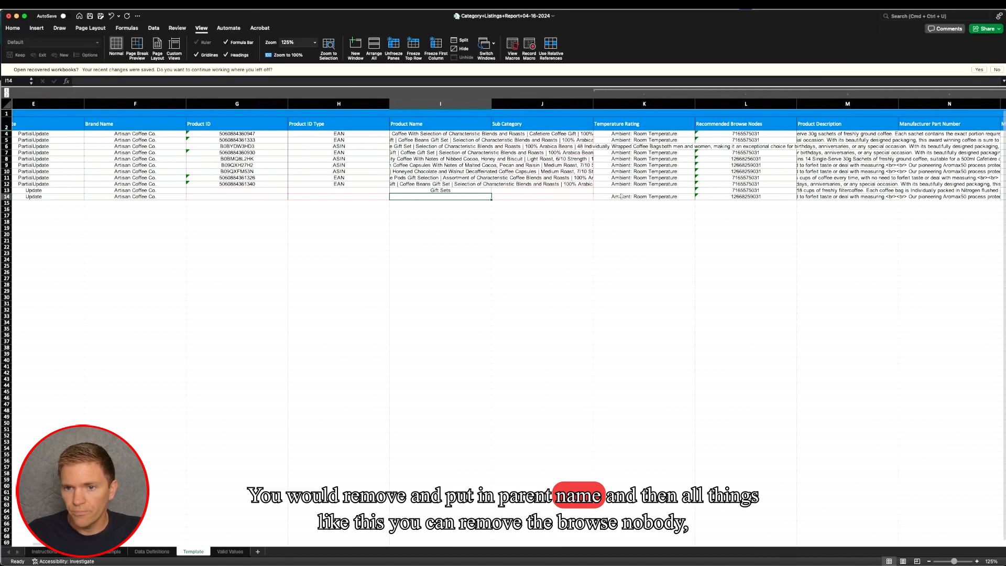
click(556, 197)
key(Delete)
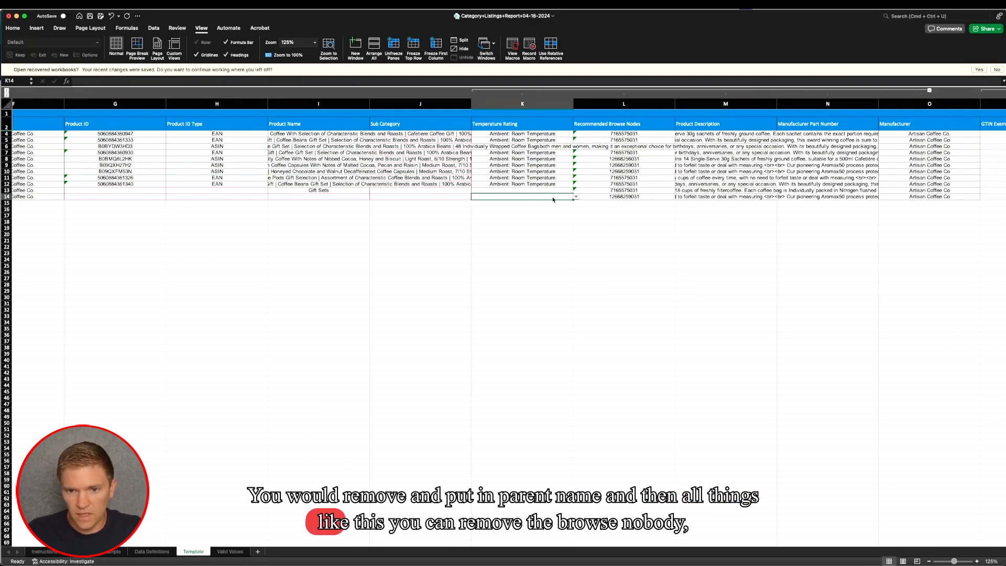
click(594, 198)
key(Delete)
- Check the browse nodes in rows 13 and 9, and clear the COFFEE1 parent's Product Description in row 14
click(633, 190)
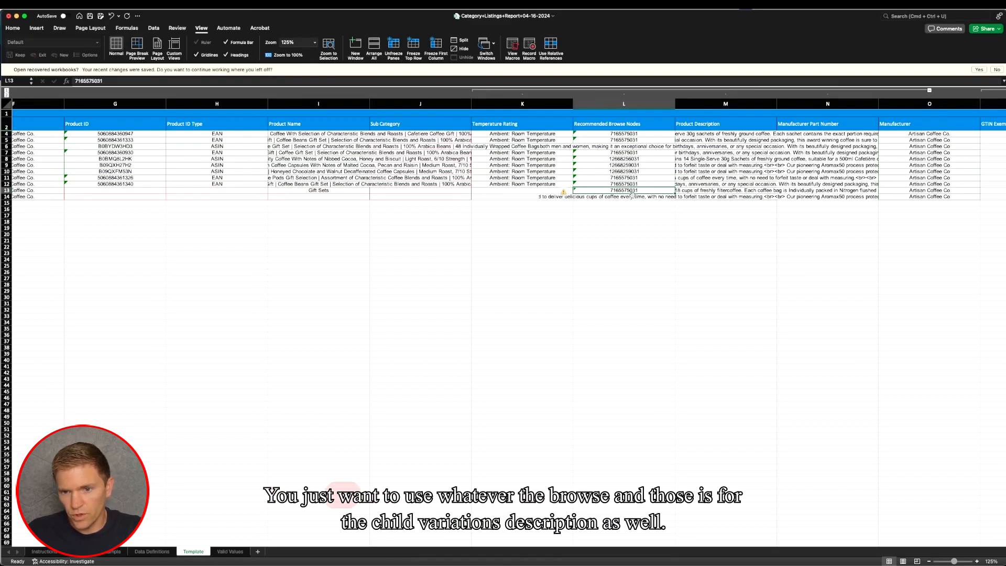
click(628, 164)
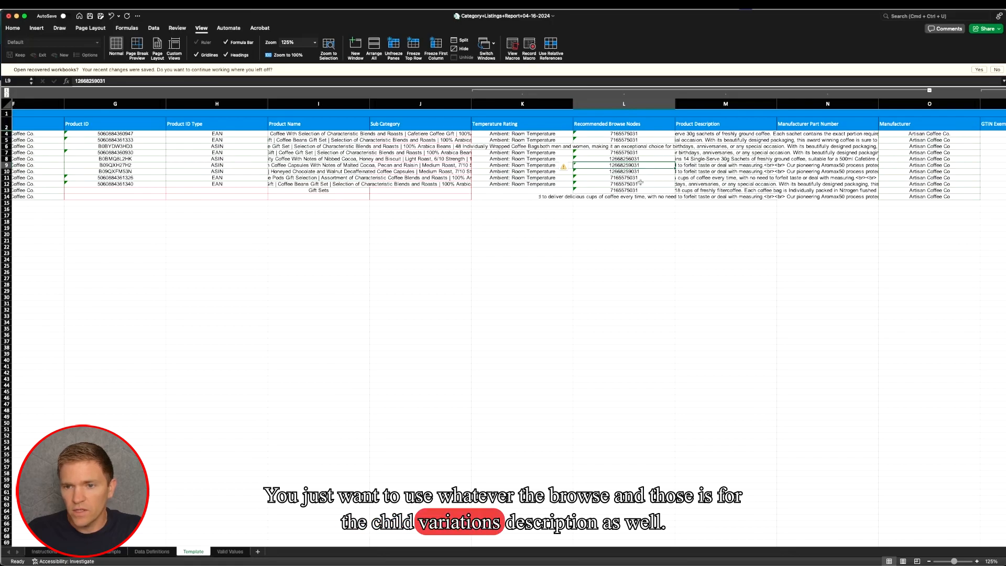
click(728, 196)
key(Delete)
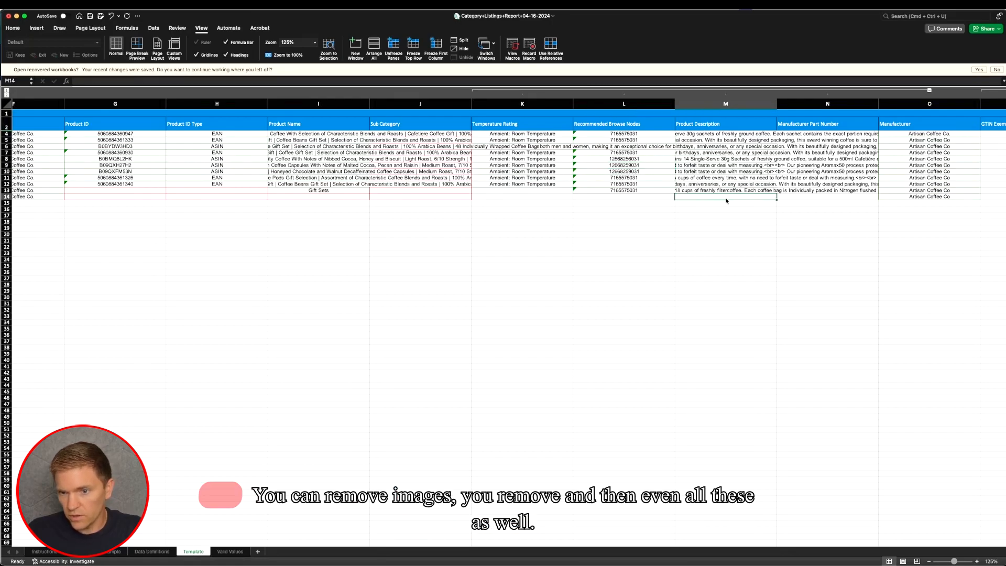
- Clear the copied Flavour value of the COFFEE1 parent in row 14 of the Discovery section
scroll(734, 207, right, 10)
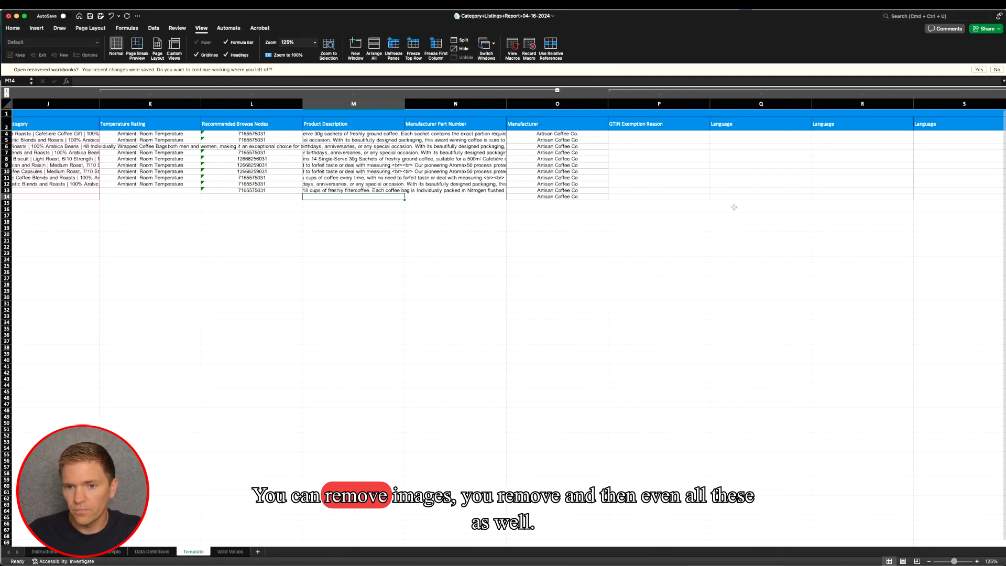
scroll(734, 208, right, 10)
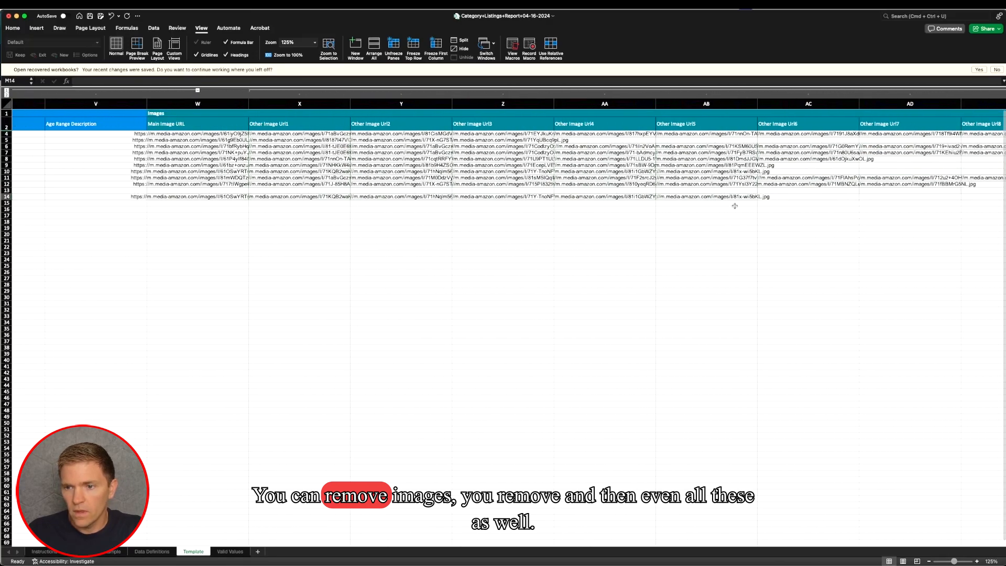
scroll(734, 206, right, 12)
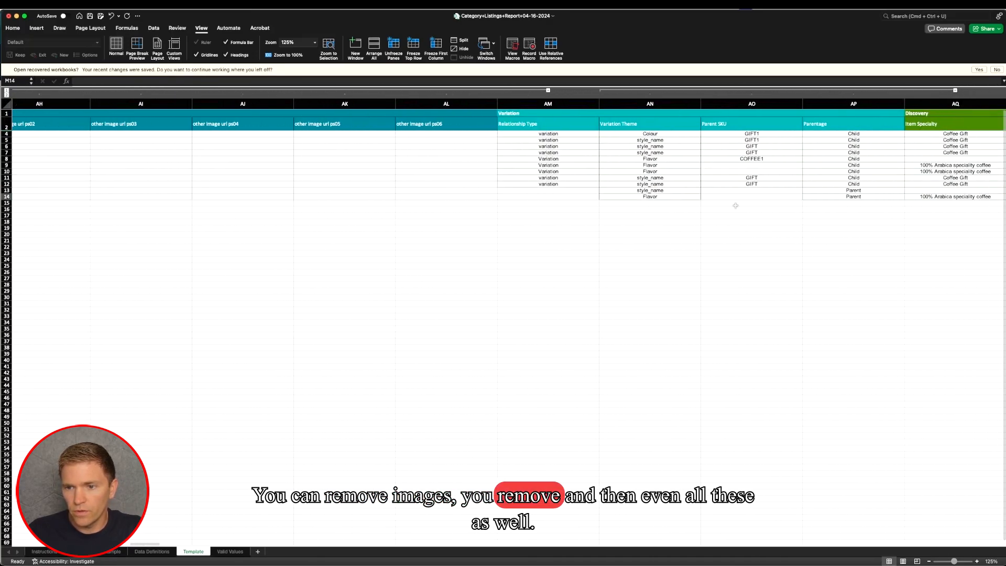
scroll(736, 206, right, 6)
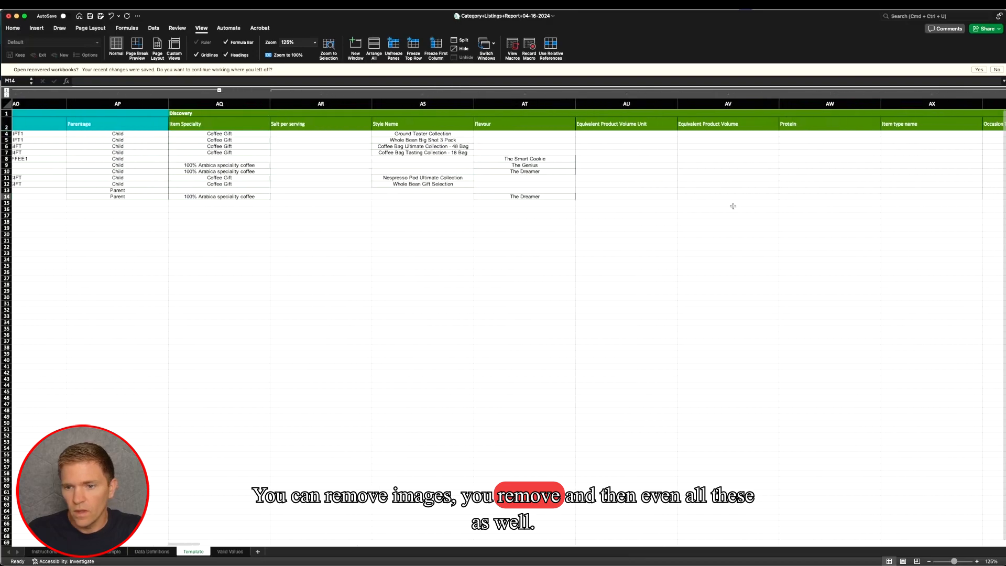
click(537, 197)
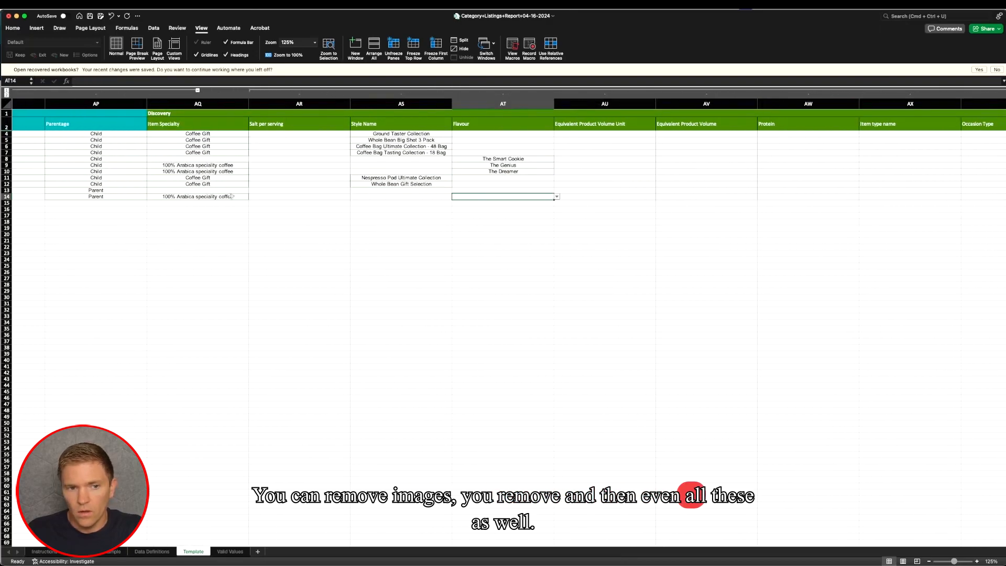
- Clear the FC Shelf Life Unit of the COFFEE1 parent in row 14 of the Product Enrichment section
scroll(750, 175, right, 11)
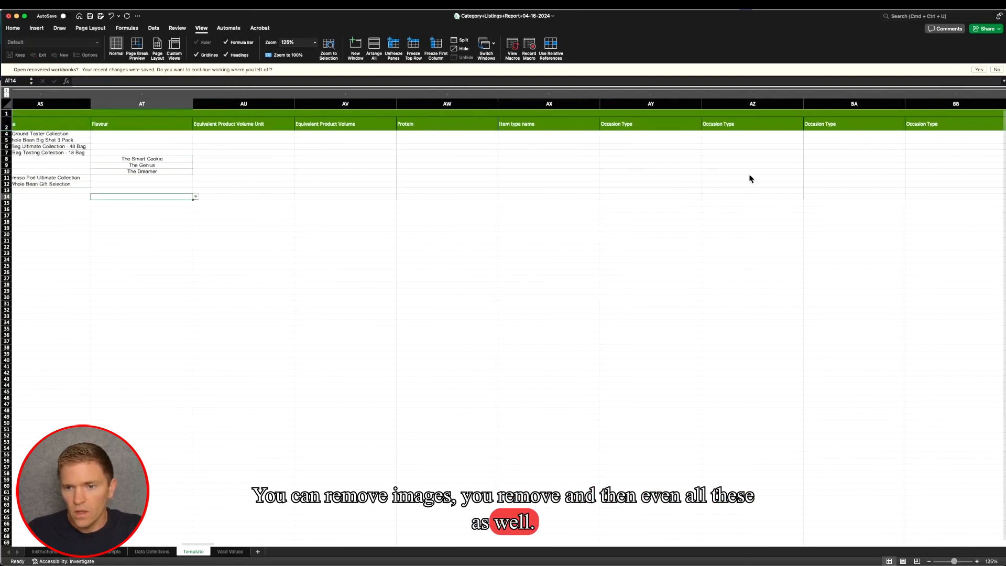
scroll(752, 174, right, 10)
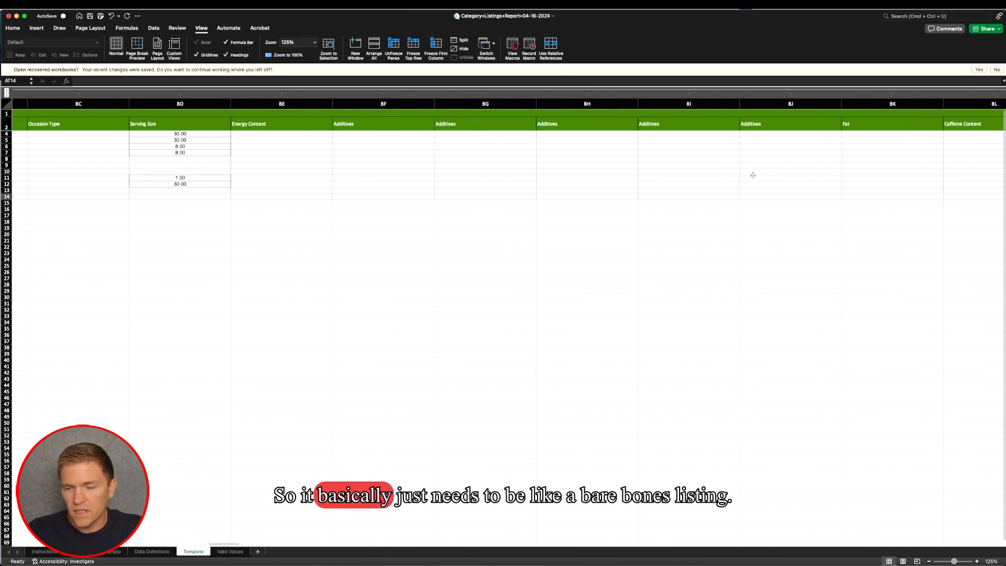
scroll(754, 176, right, 10)
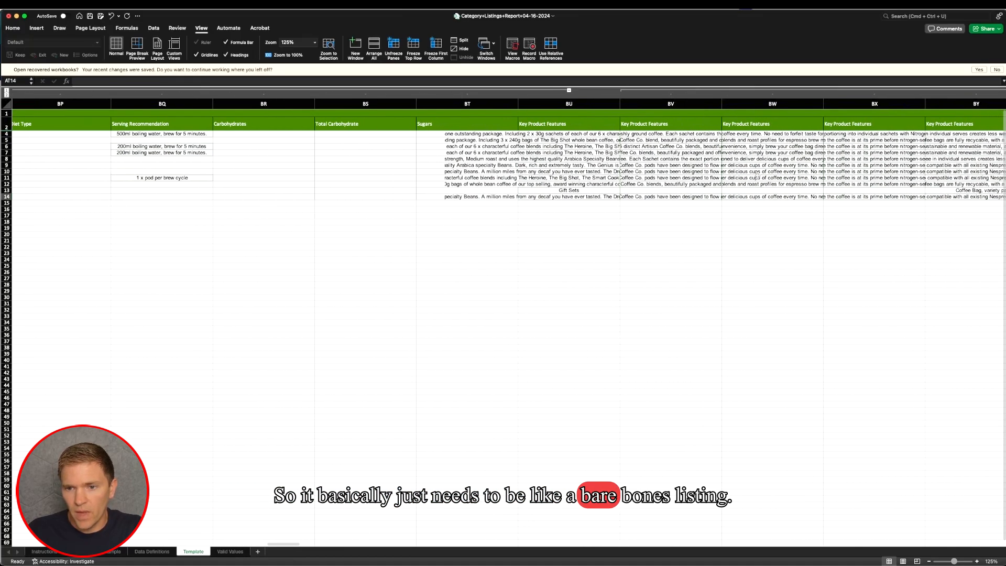
scroll(765, 177, right, 10)
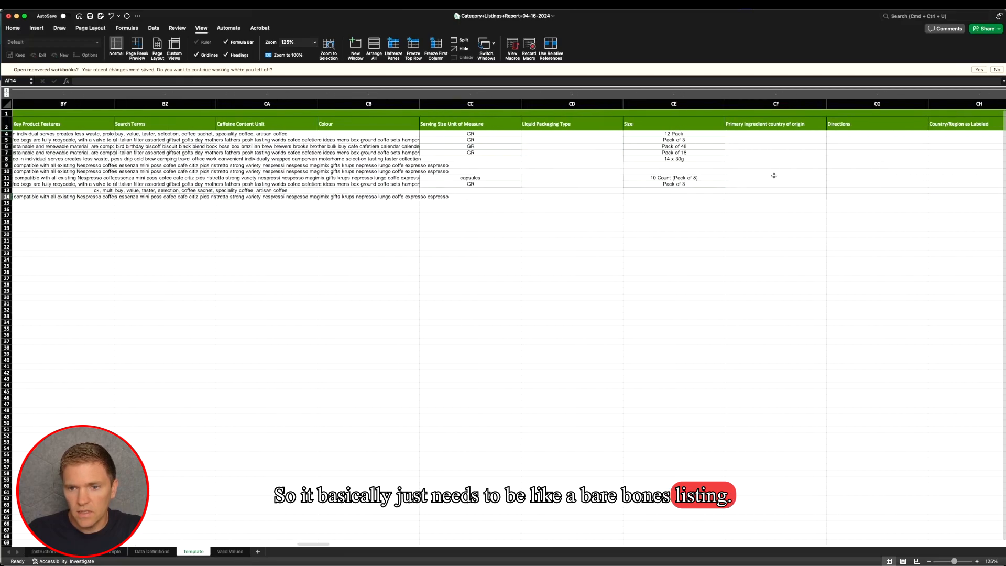
scroll(773, 175, right, 10)
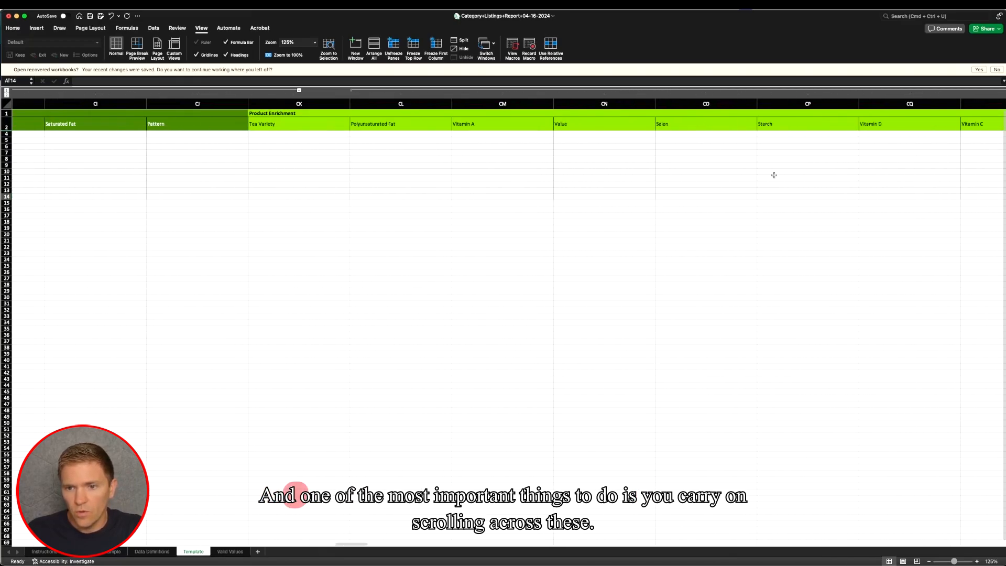
scroll(774, 176, right, 10)
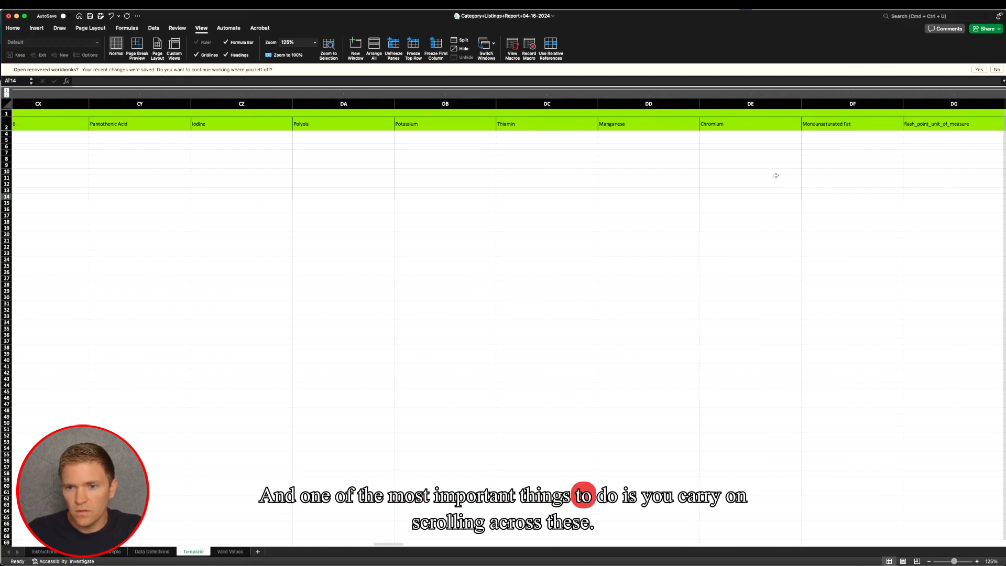
scroll(779, 179, right, 8)
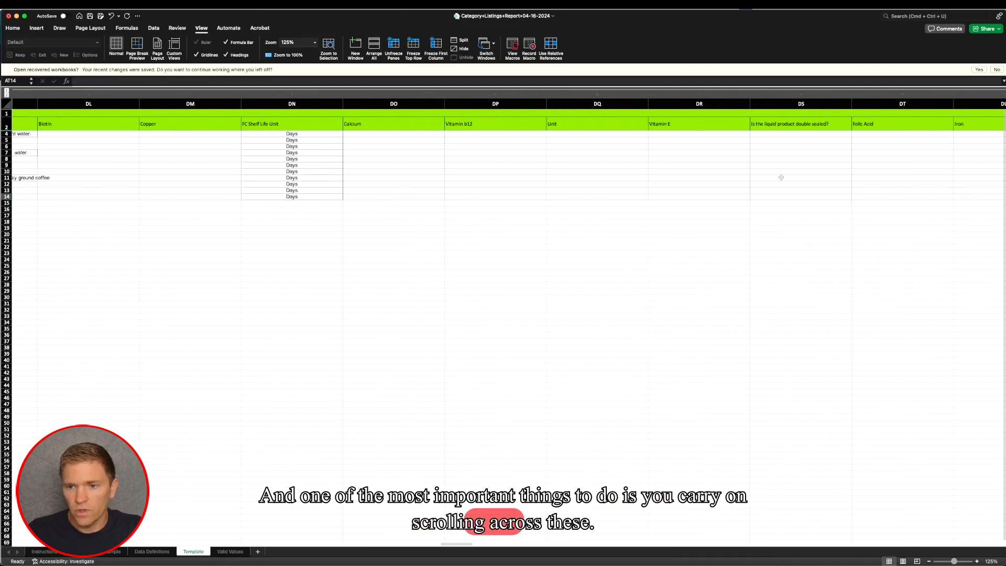
key(Delete)
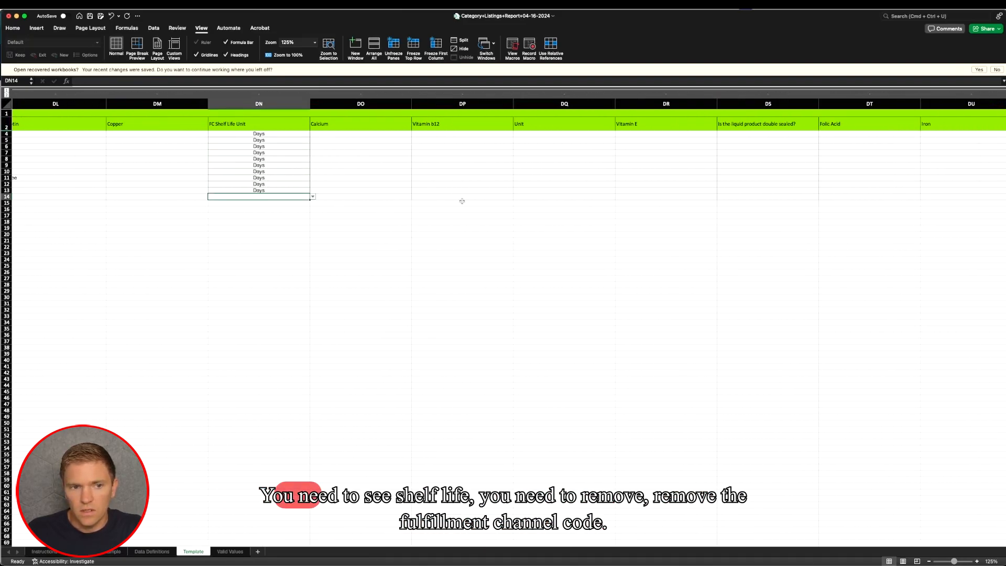
- Check the Fulfillment Channel Code and Your Price GBP entries of the parent rows 13 and 14 in the Offer (UK) section
scroll(462, 201, right, 12)
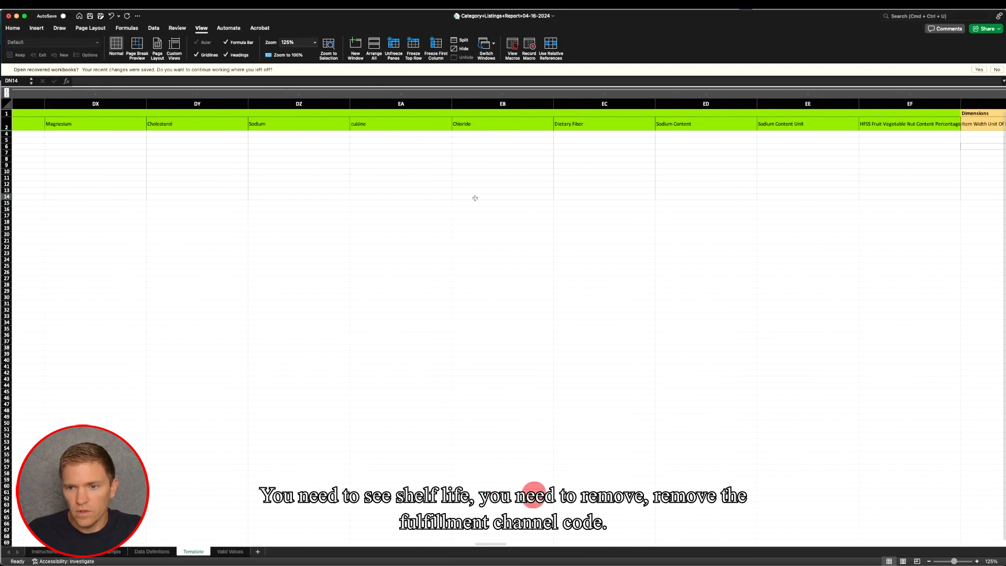
scroll(475, 197, right, 20)
click(641, 190)
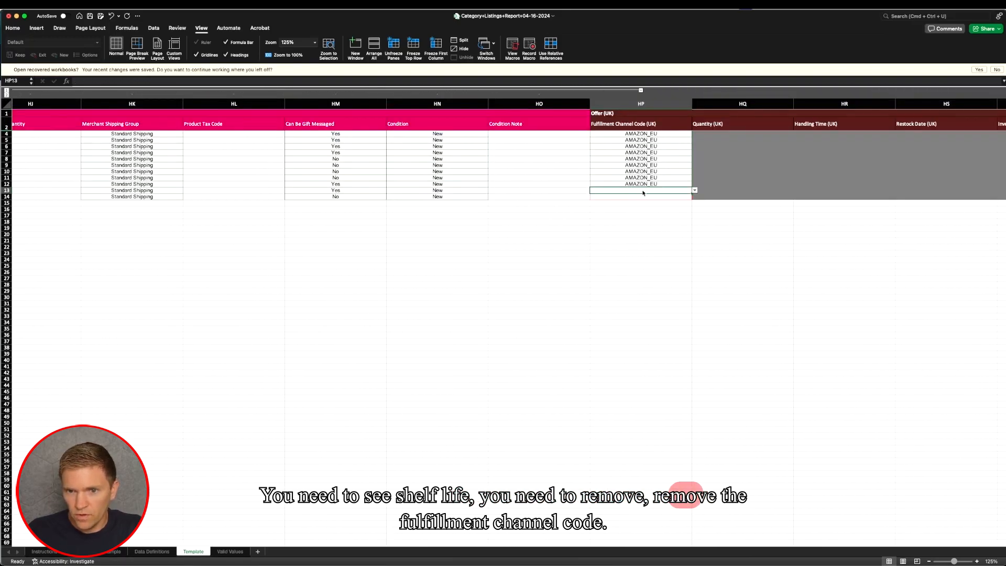
click(622, 210)
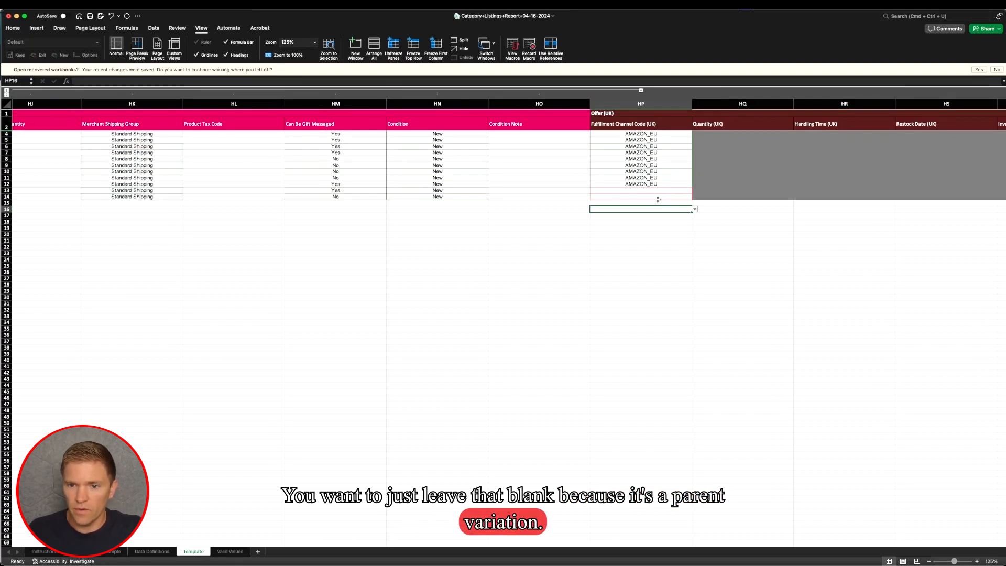
scroll(658, 200, right, 7)
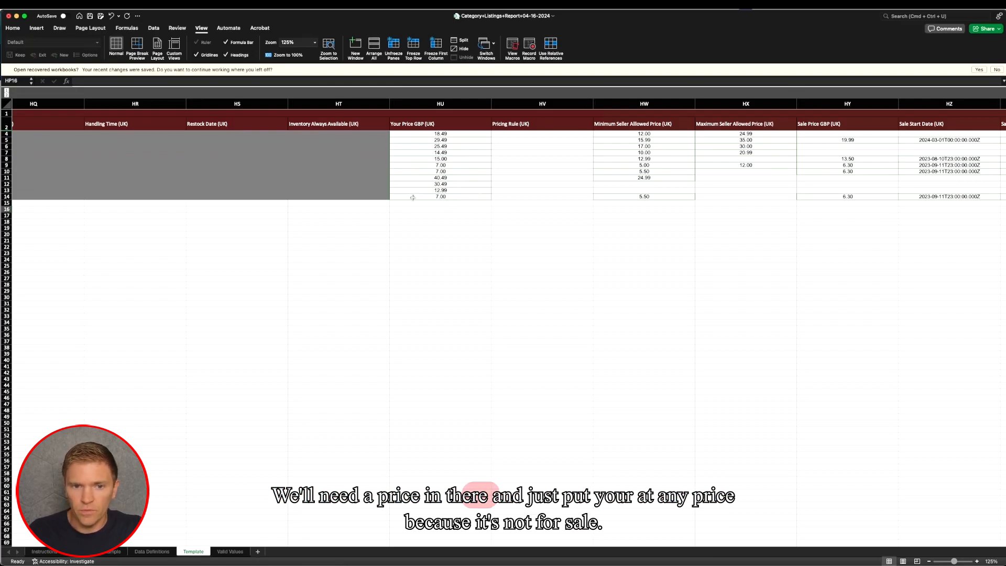
scroll(414, 210, left, 5)
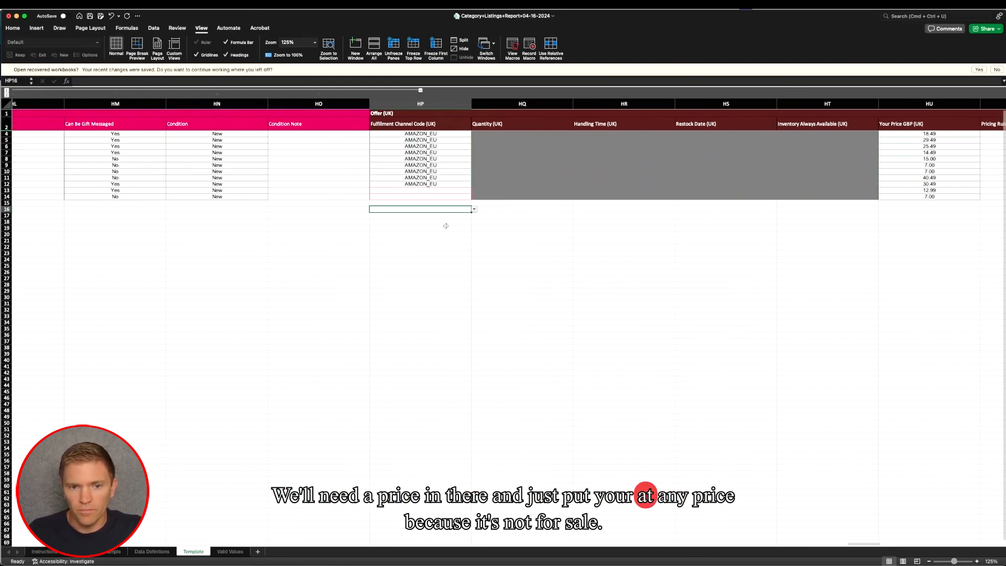
scroll(446, 225, left, 5)
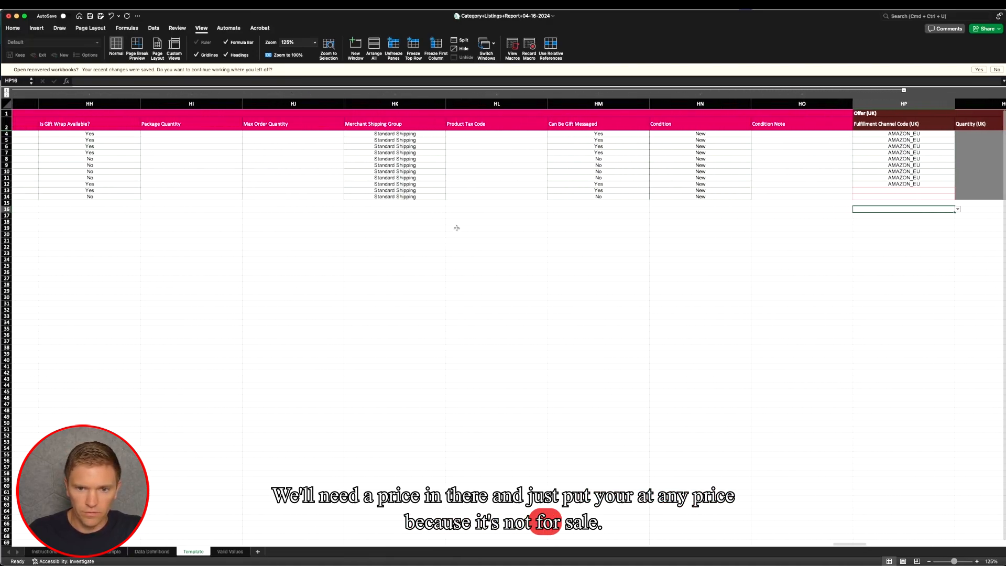
scroll(459, 229, left, 4)
scroll(463, 229, left, 3)
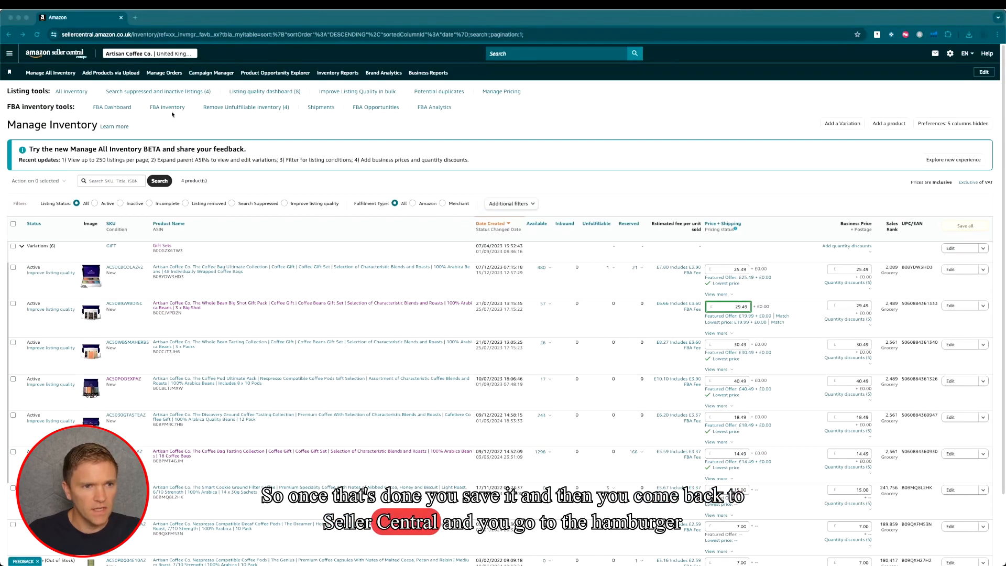
- Switch to Amazon Seller Central and open the Add Products via Upload page from the catalogue options
click(10, 54)
mouse_move(27, 77)
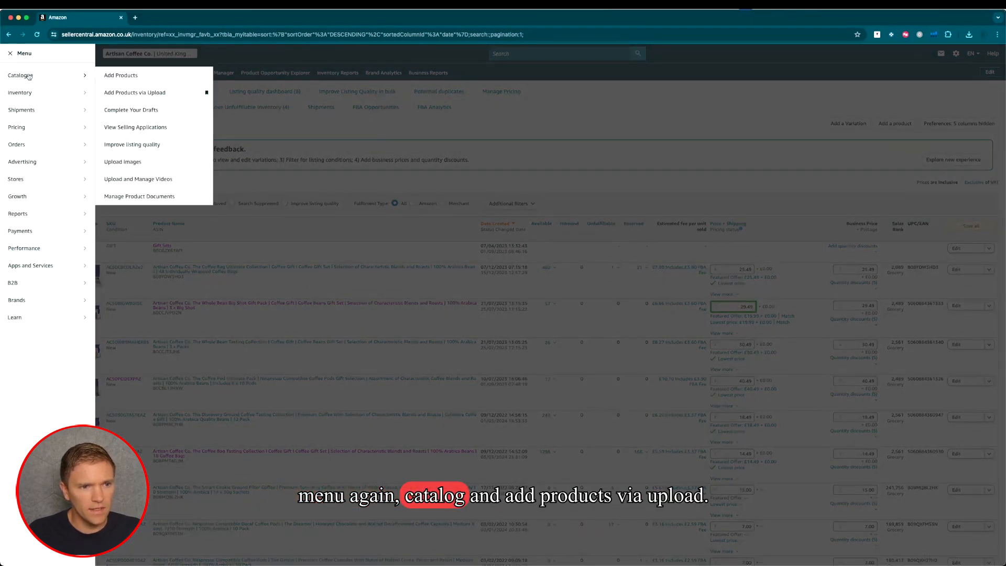
click(151, 94)
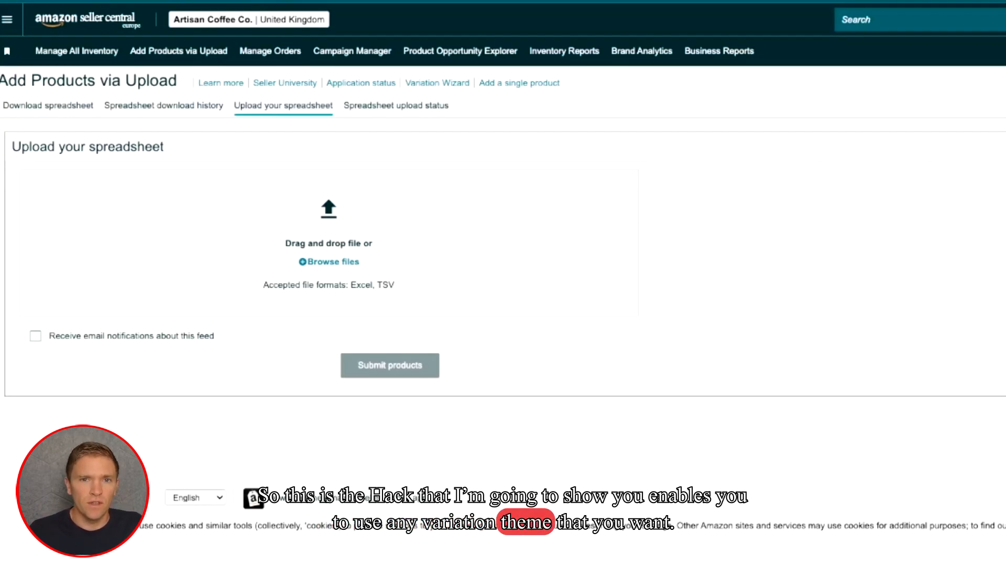
- Open the product spreadsheet download form and deselect the Americas, Europe, Japan and Australia stores, leaving only Amazon.co.uk
click(81, 108)
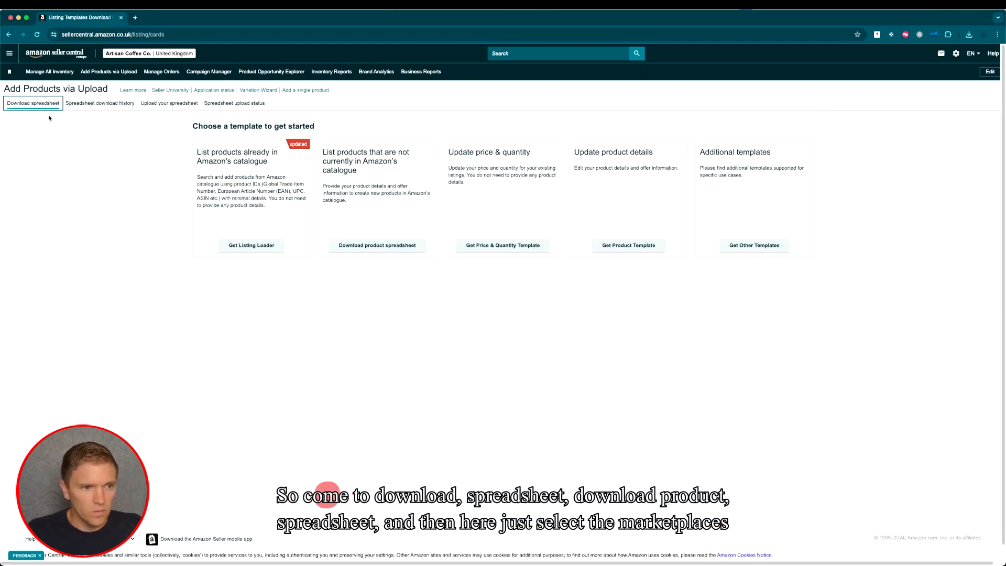
click(373, 247)
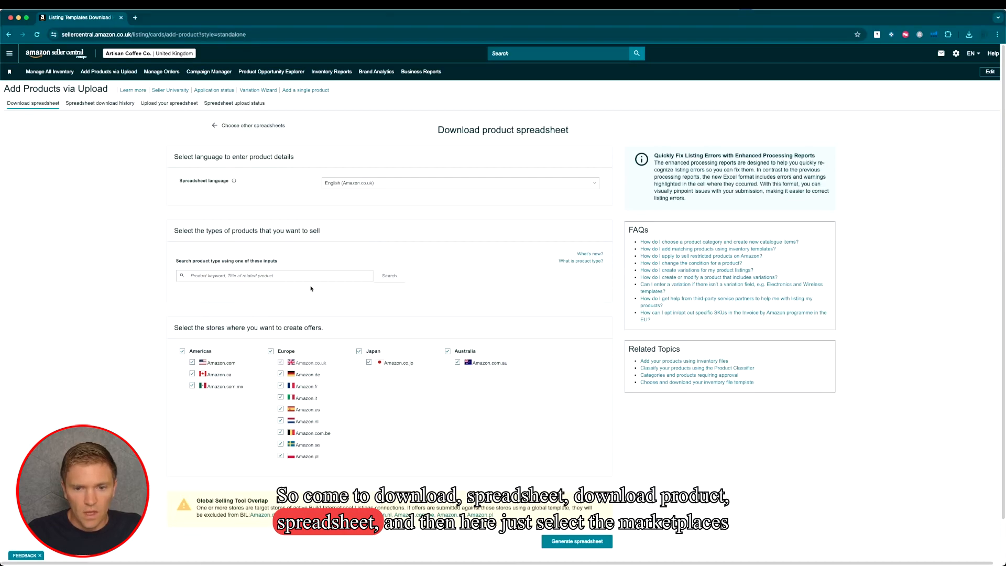
click(269, 351)
click(359, 351)
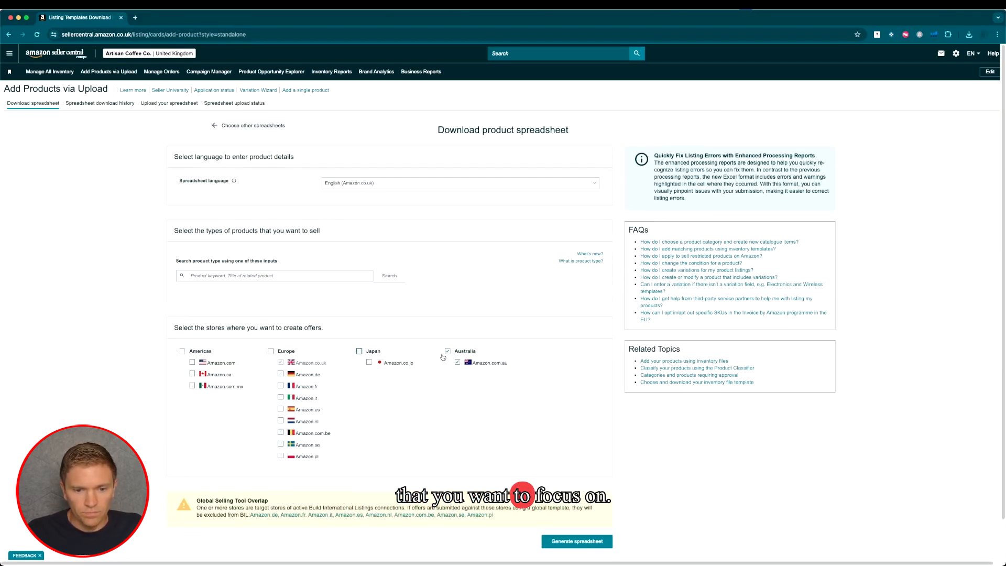
- Search the product types for chocolate and select the Chocolate product type
click(281, 278)
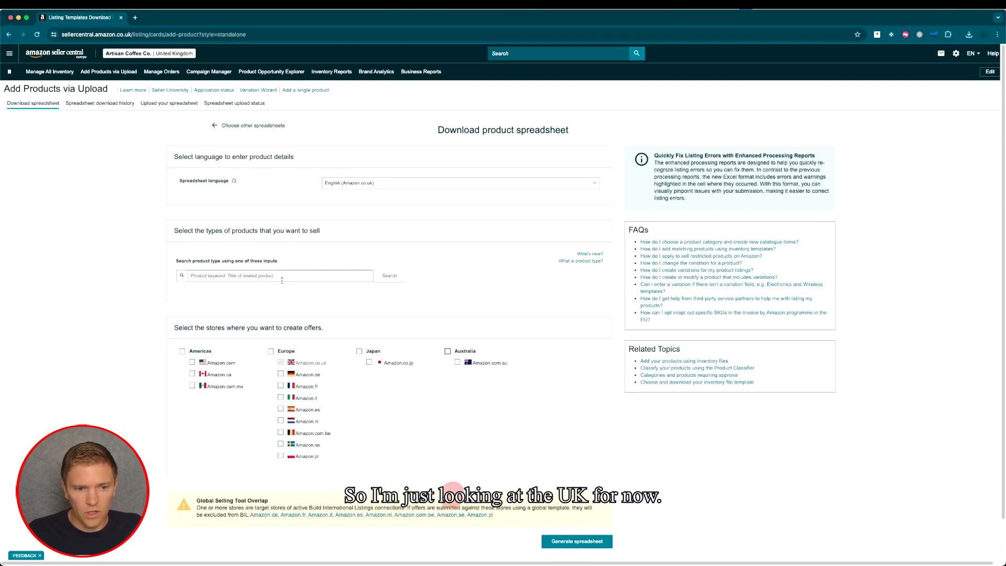
text(c)
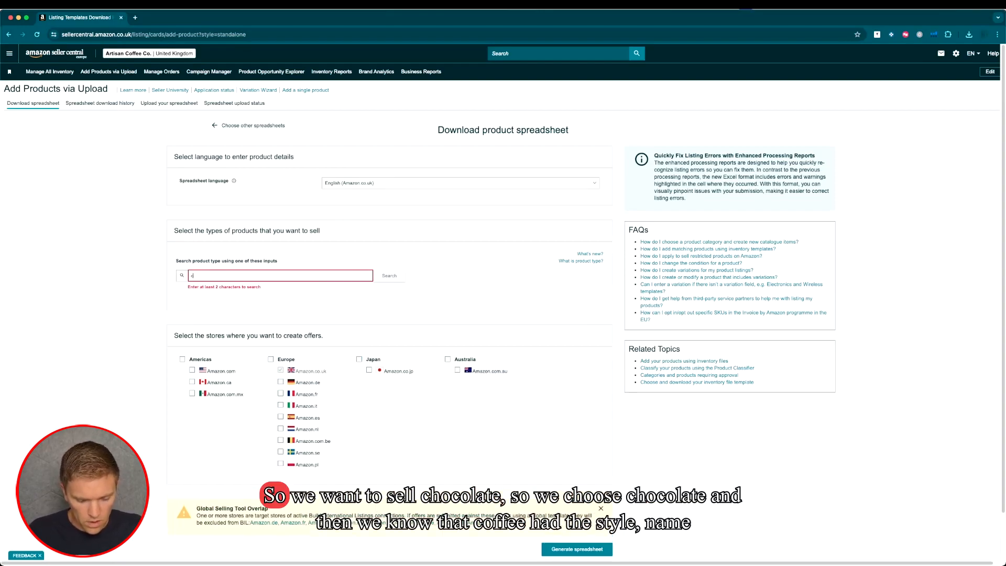
text(hoc)
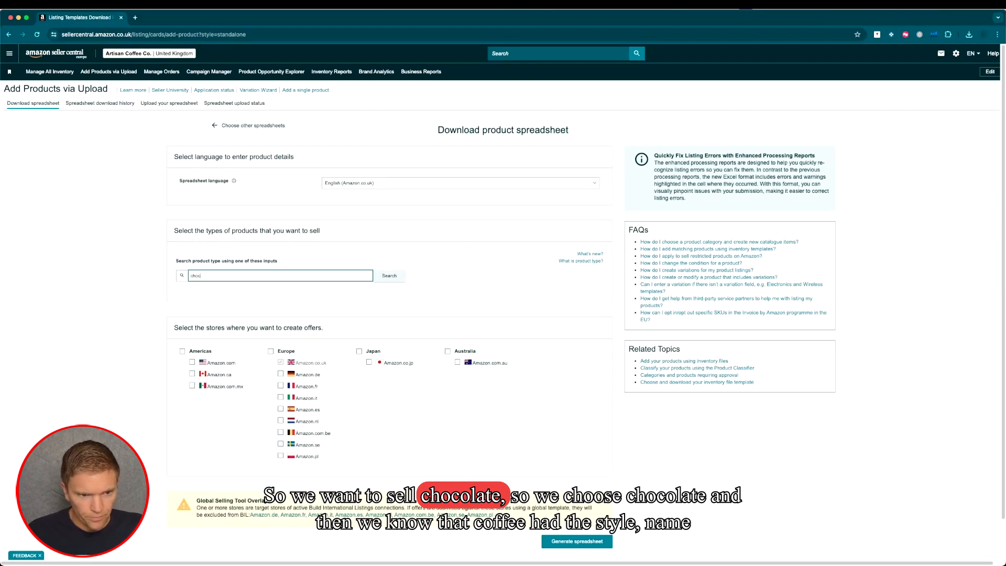
text(olate)
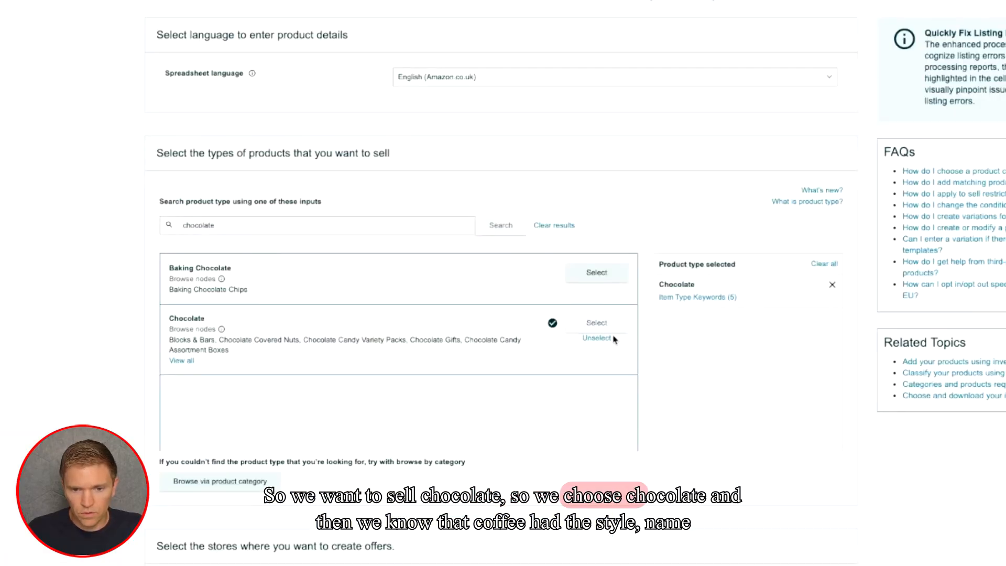
- Search for coffee, add the Coffee product type to the selection, and generate the combined spreadsheet
double_click(235, 224)
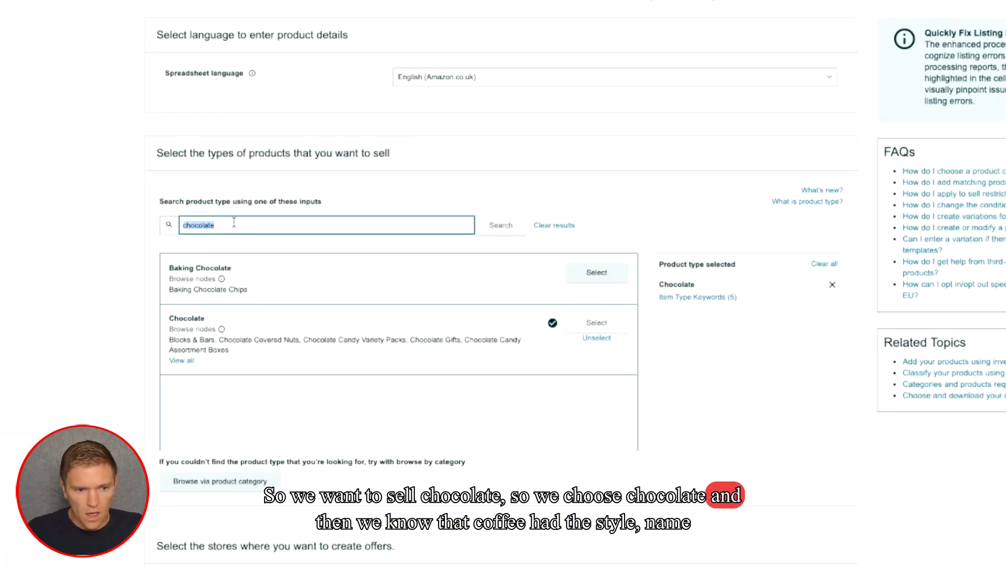
text(co)
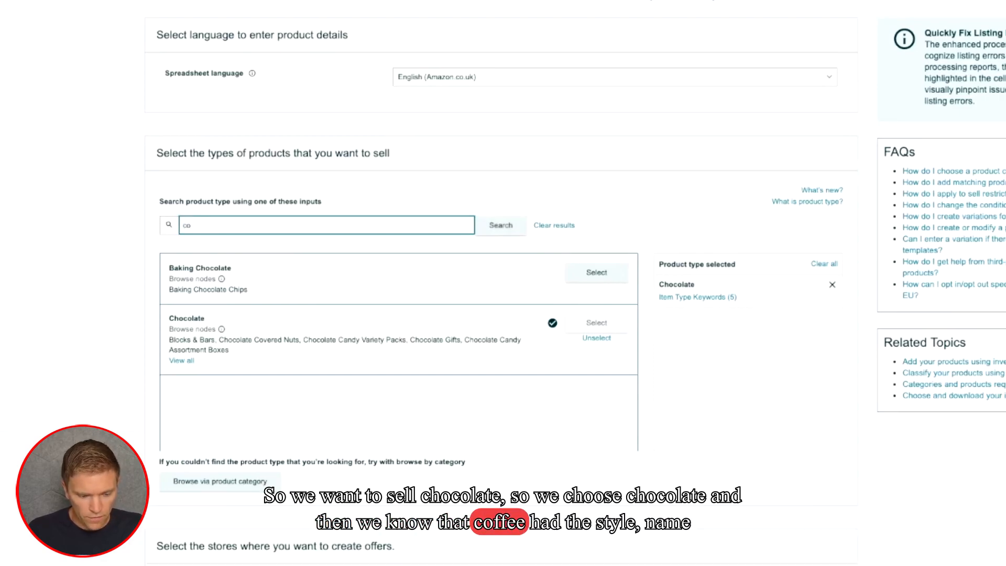
text(ffee)
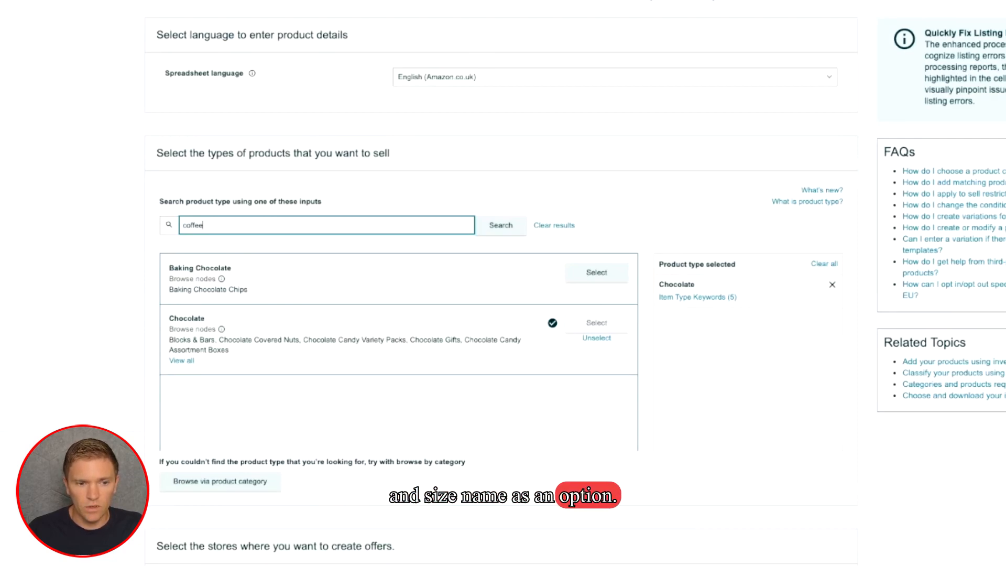
click(490, 230)
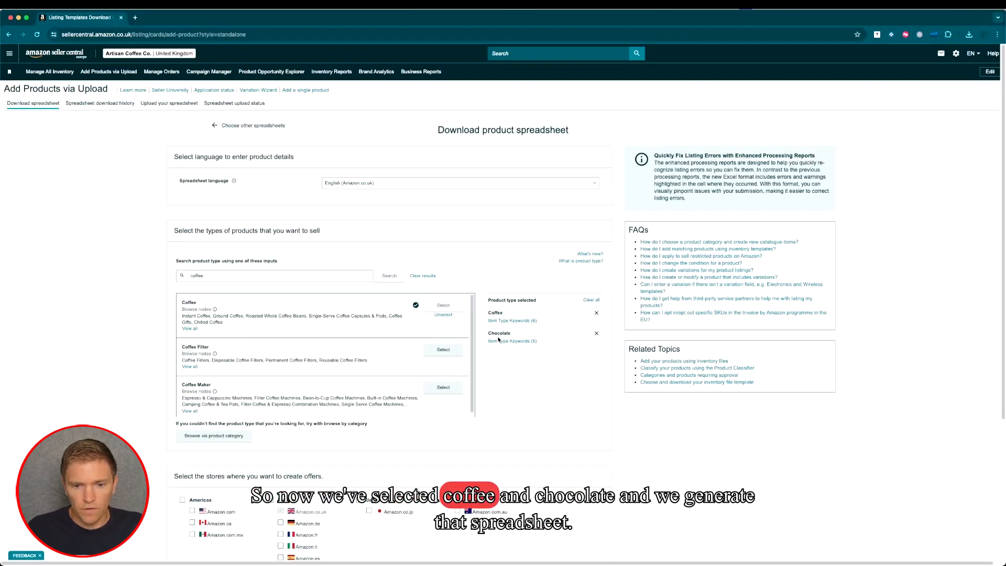
scroll(498, 339, down, 4)
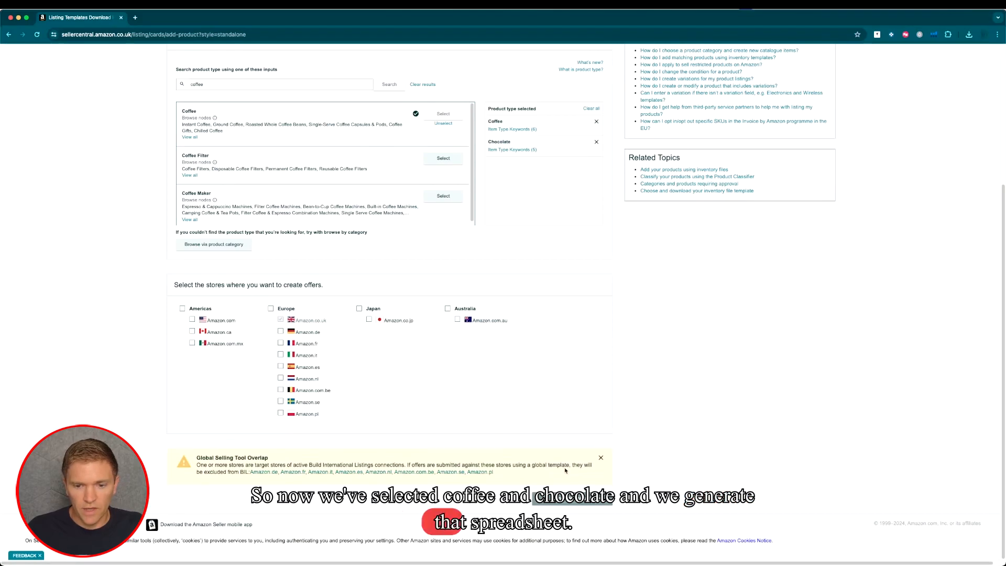
click(572, 499)
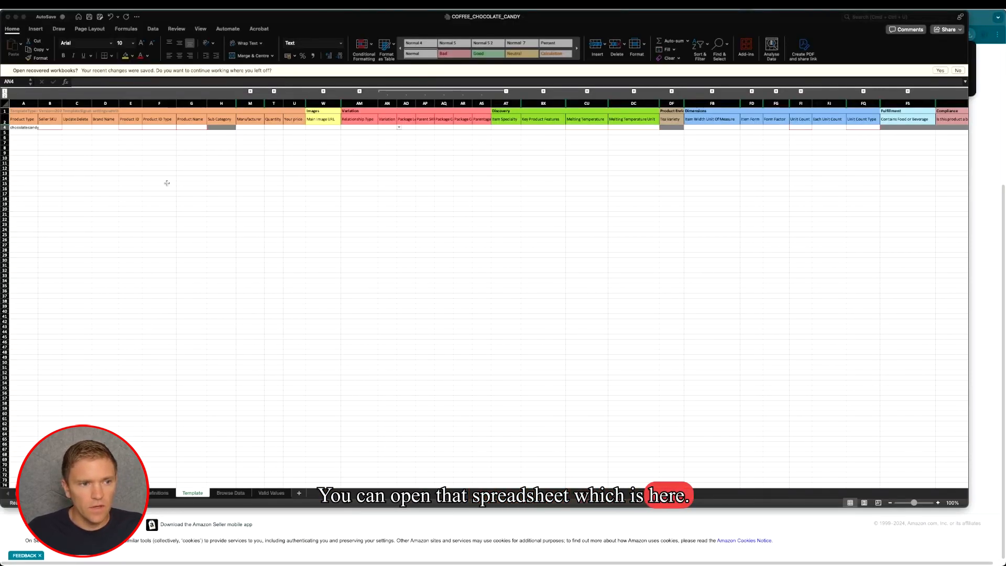
- In the COFFEE_CHOCOLATE_CANDY workbook in Excel, set the row 4 Product Type to coffee and check the available variation themes
click(33, 127)
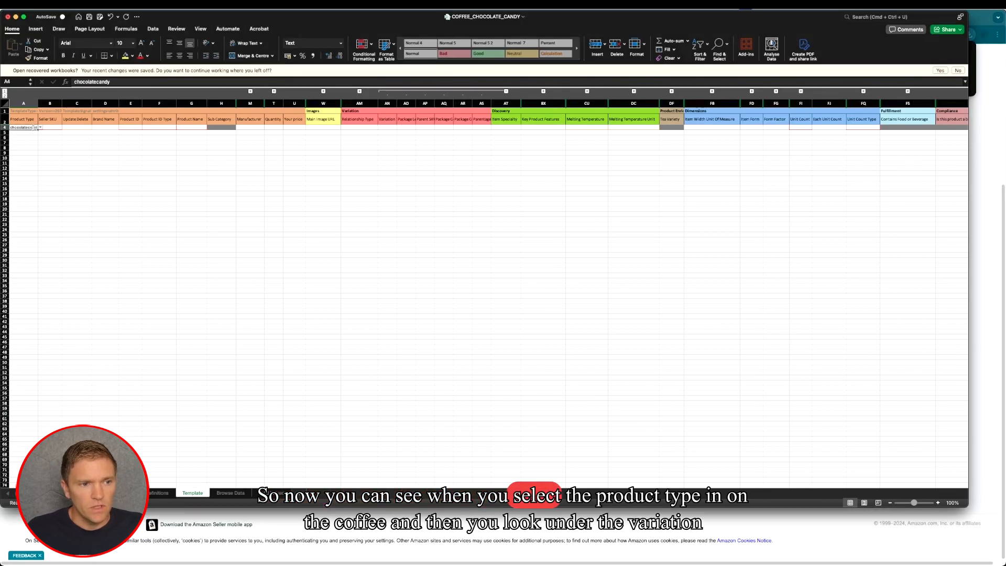
click(40, 127)
click(34, 134)
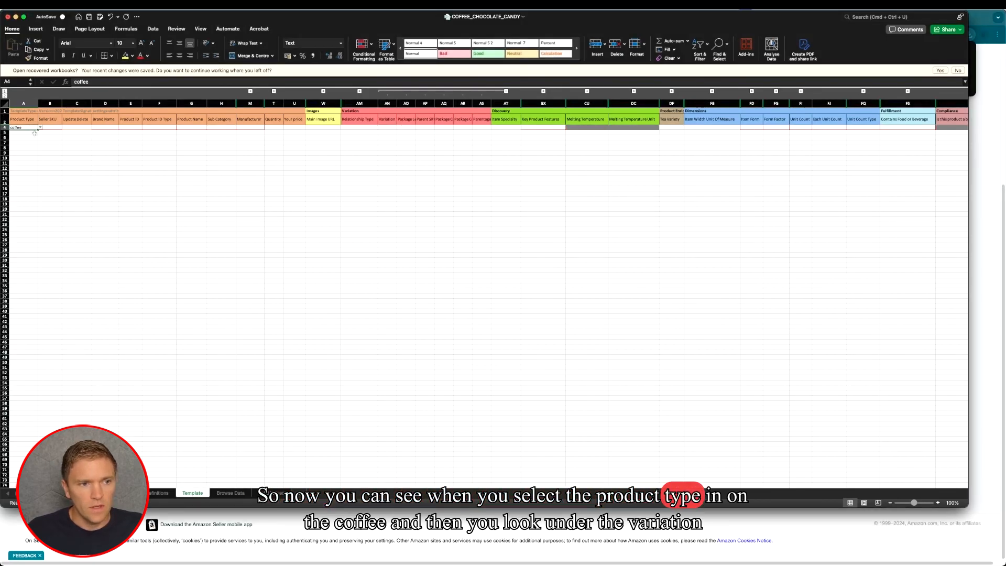
click(388, 127)
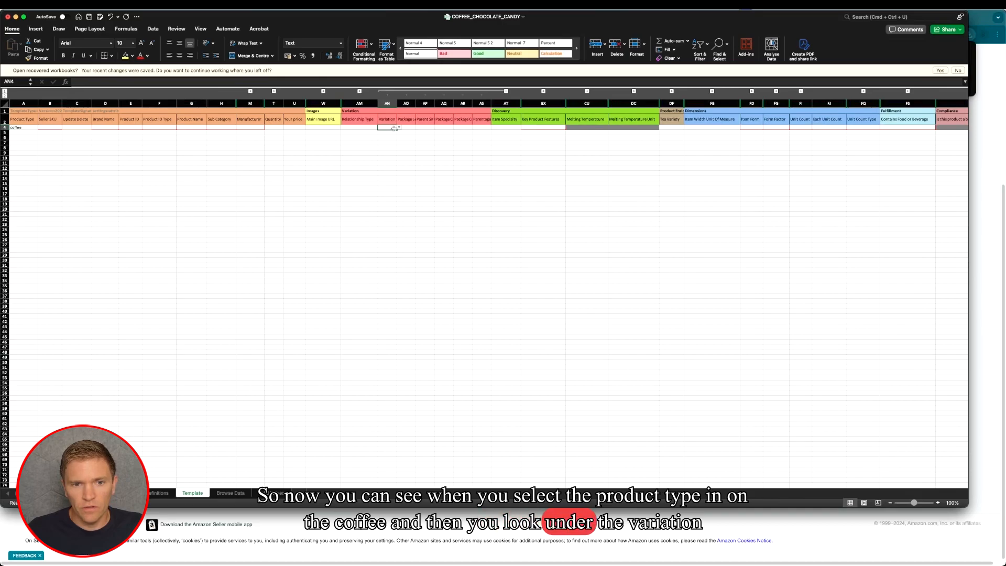
click(398, 127)
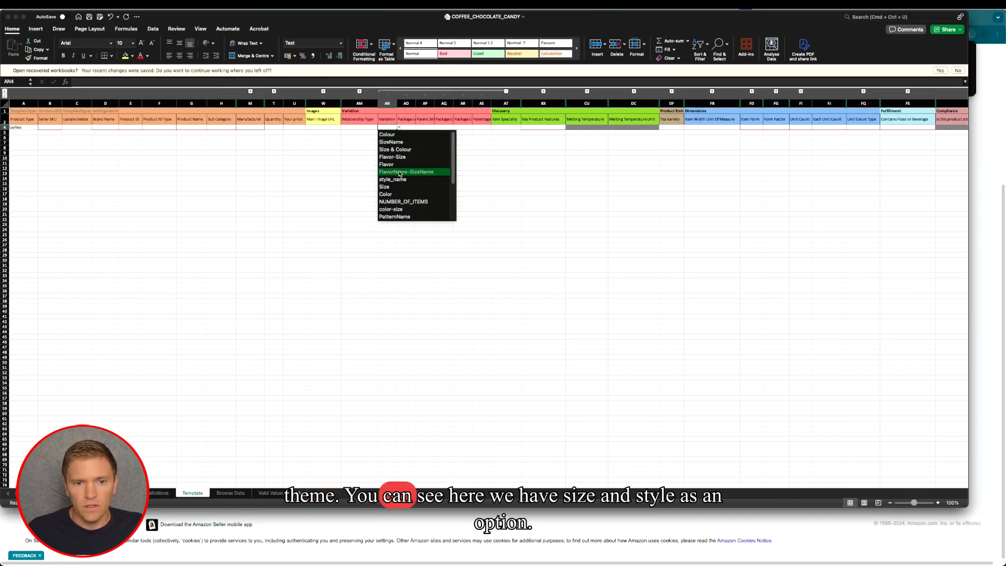
scroll(414, 195, down, 3)
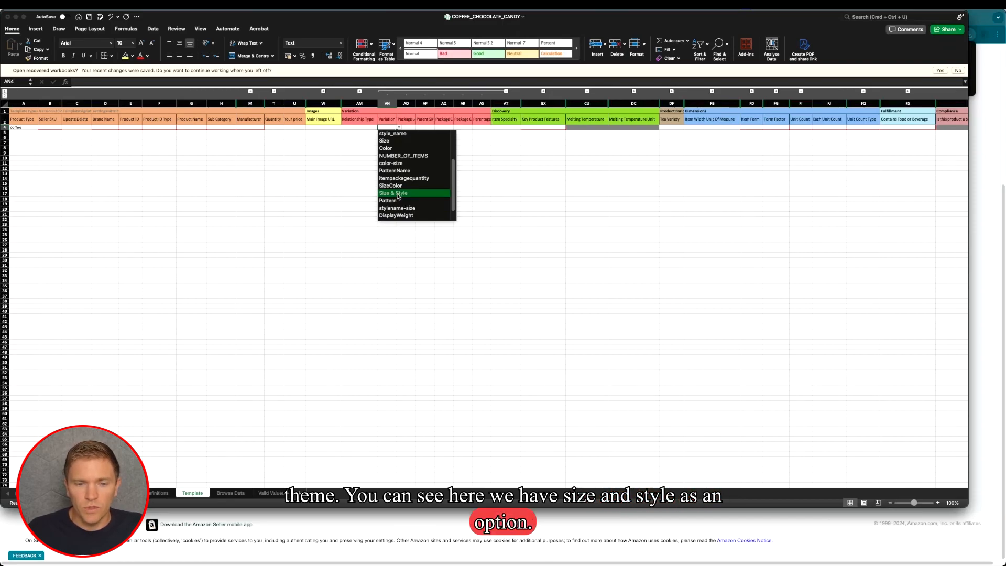
- Change the row 4 Product Type to chocolatecandy and check which variation themes it offers
click(22, 128)
click(22, 127)
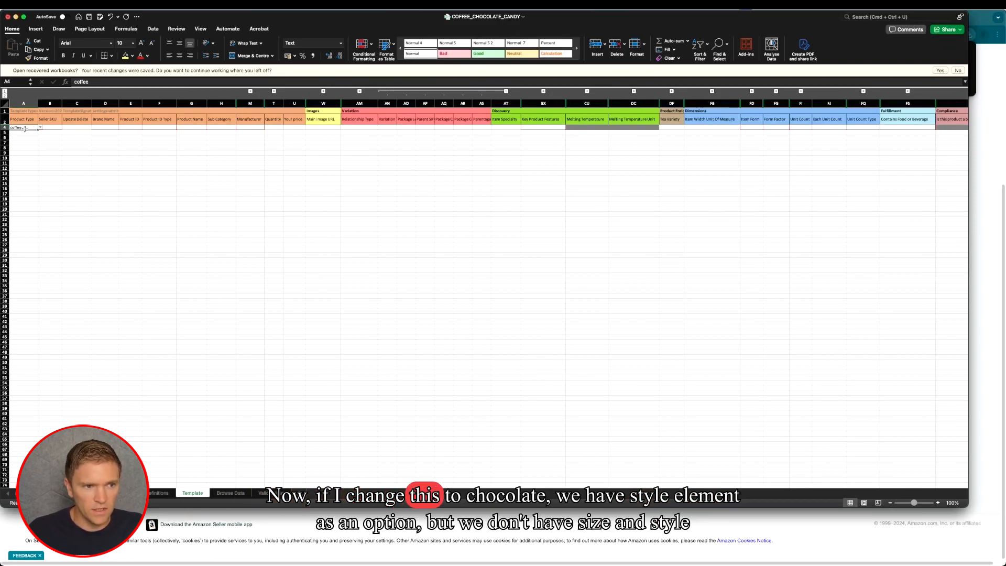
click(40, 127)
click(33, 141)
click(390, 127)
click(399, 127)
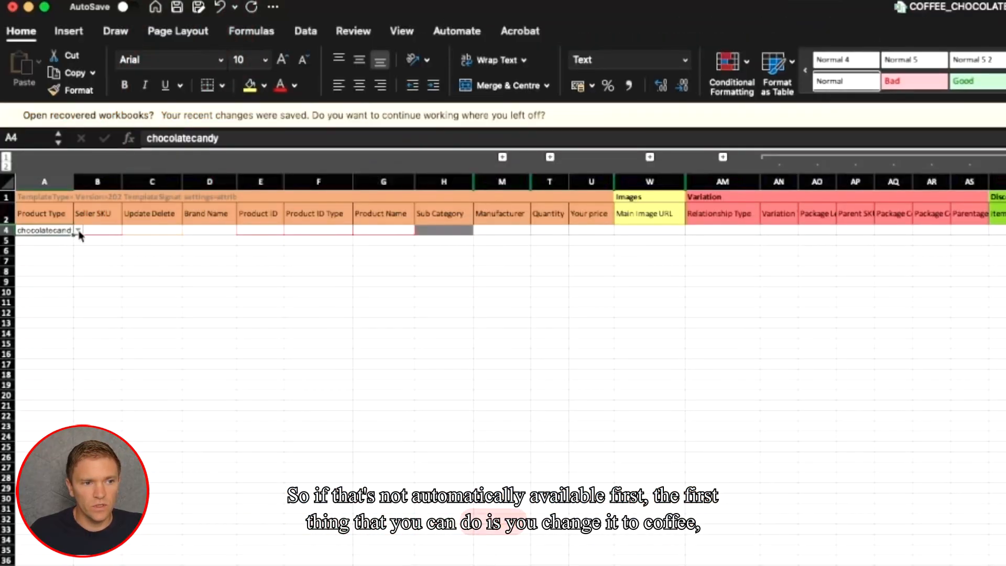
- Set the row 4 Product Type to coffee and choose Size & Style as its variation theme
click(79, 231)
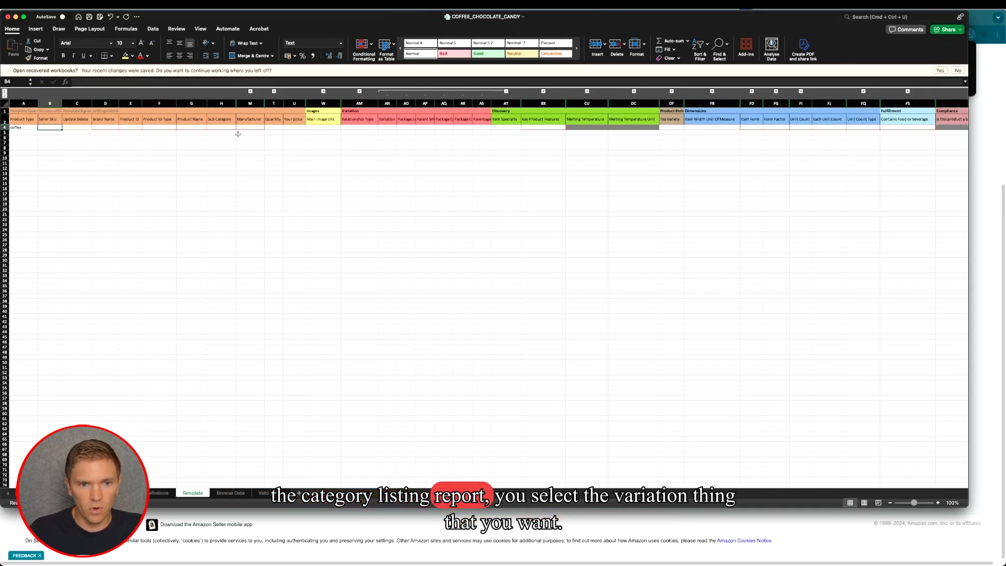
click(390, 128)
click(398, 127)
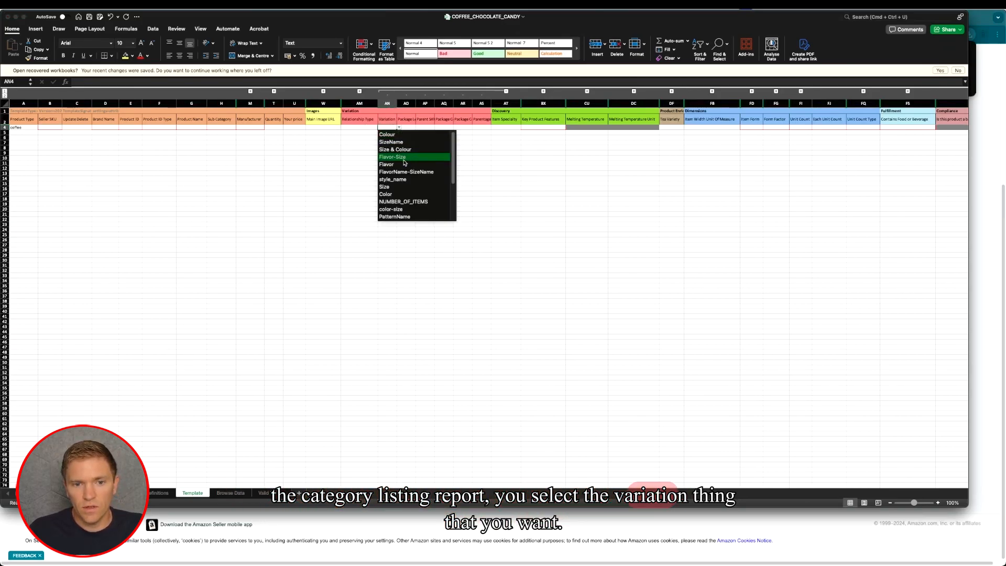
scroll(408, 202, down, 2)
click(404, 206)
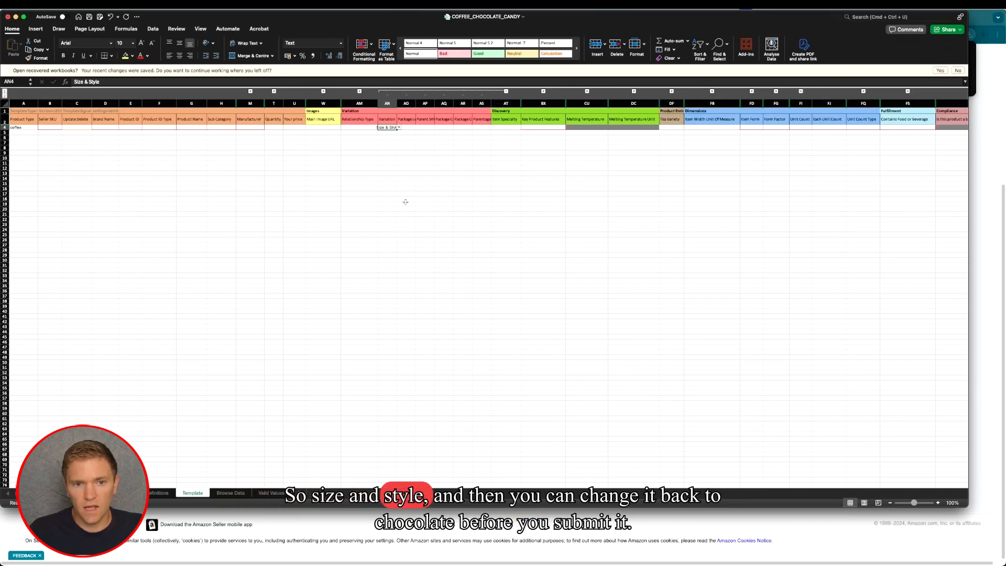
- Change the row 4 Product Type back to chocolatecandy, keeping the Size & Style variation theme
click(425, 158)
click(34, 128)
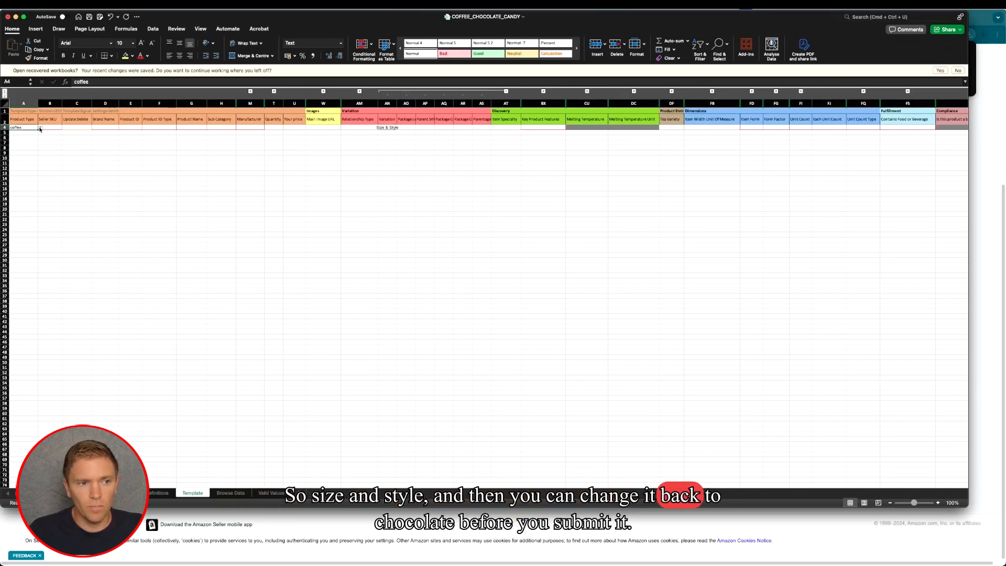
click(34, 141)
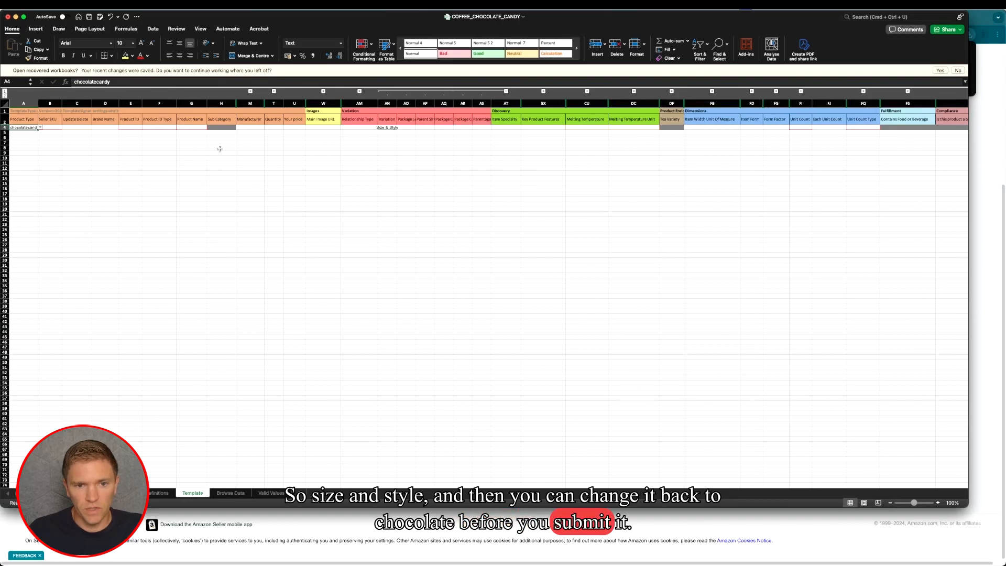